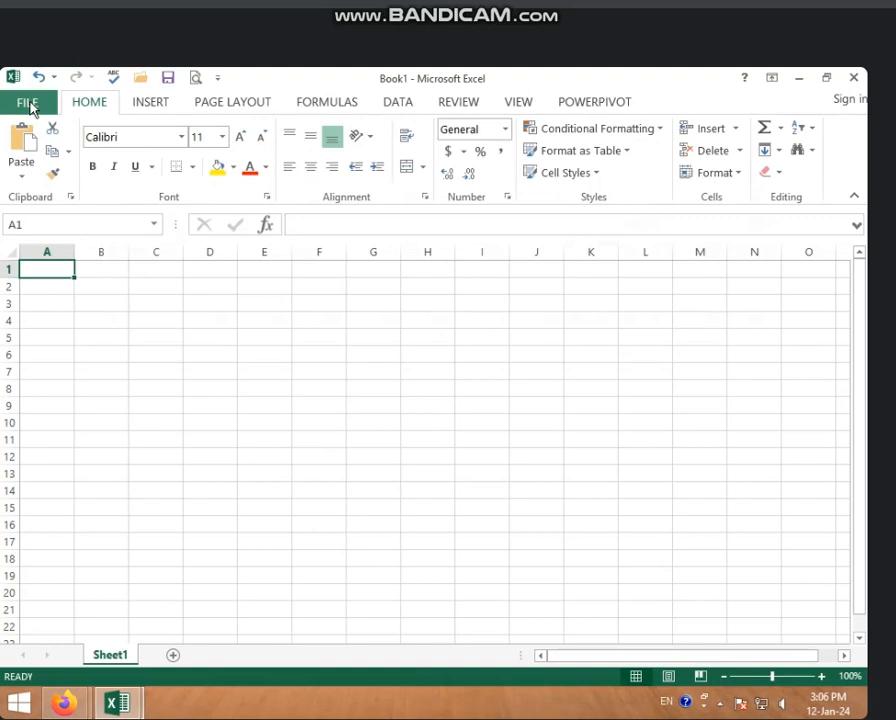
# Step: Open the MARKSHEET workbook from the "3 to 3 30 class" folder on New Volume (D:)
pyautogui.click(28, 104)
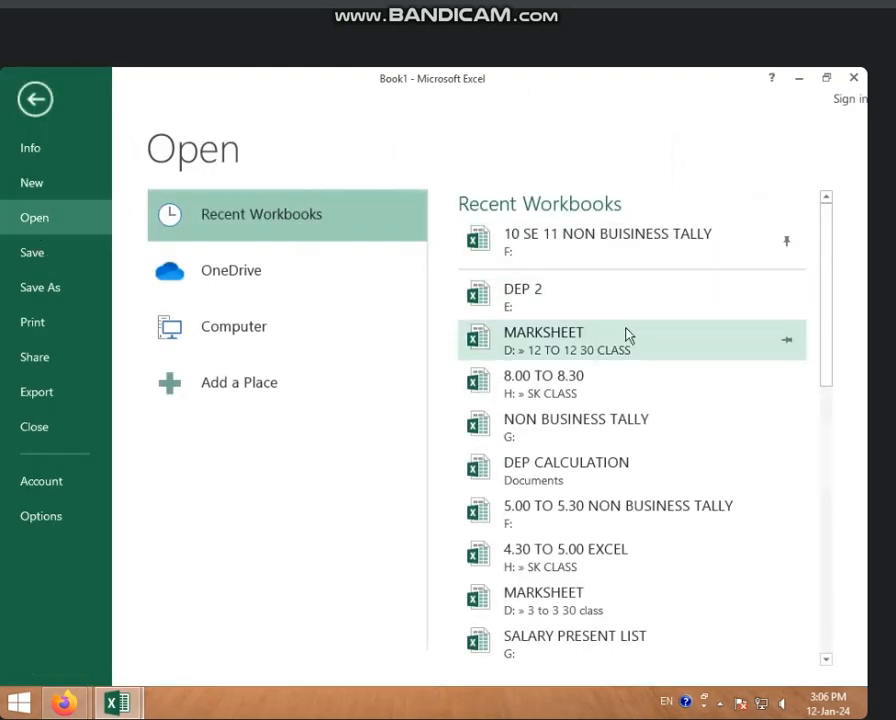
pyautogui.scroll(-2, 612, 420)
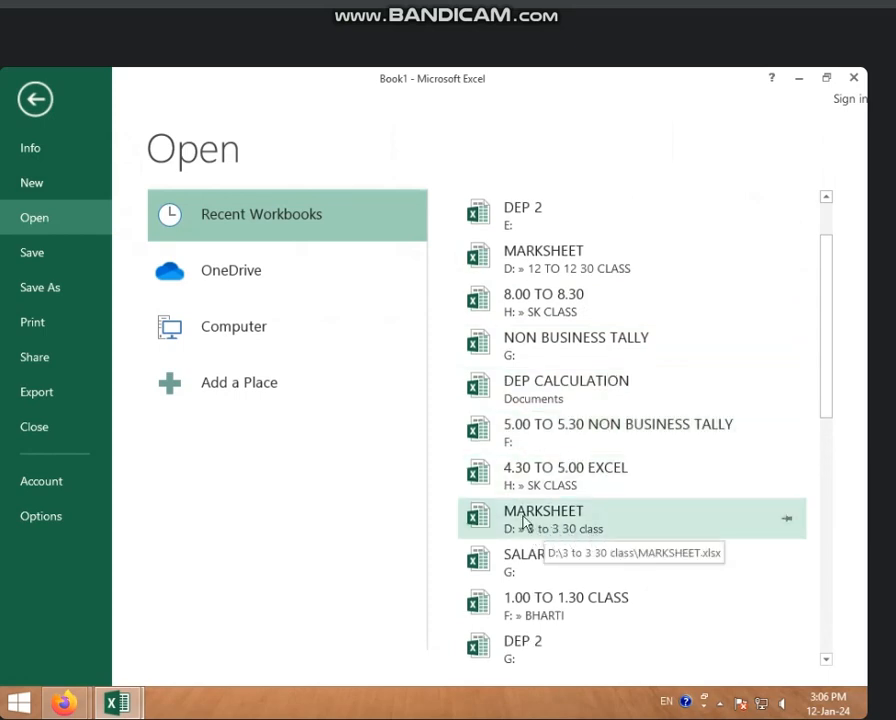
pyautogui.scroll(-1, 524, 520)
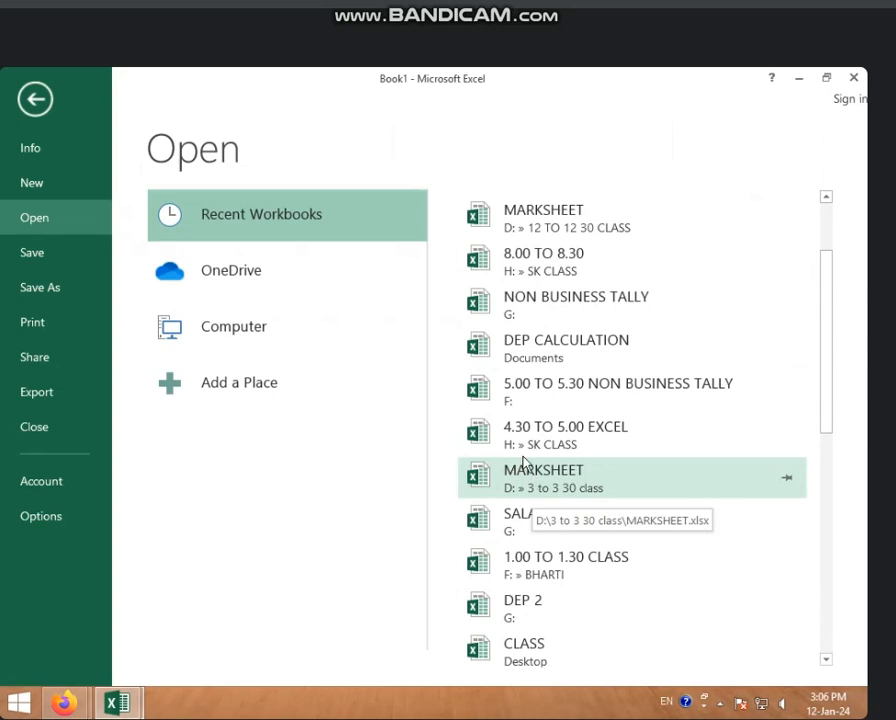
pyautogui.click(224, 335)
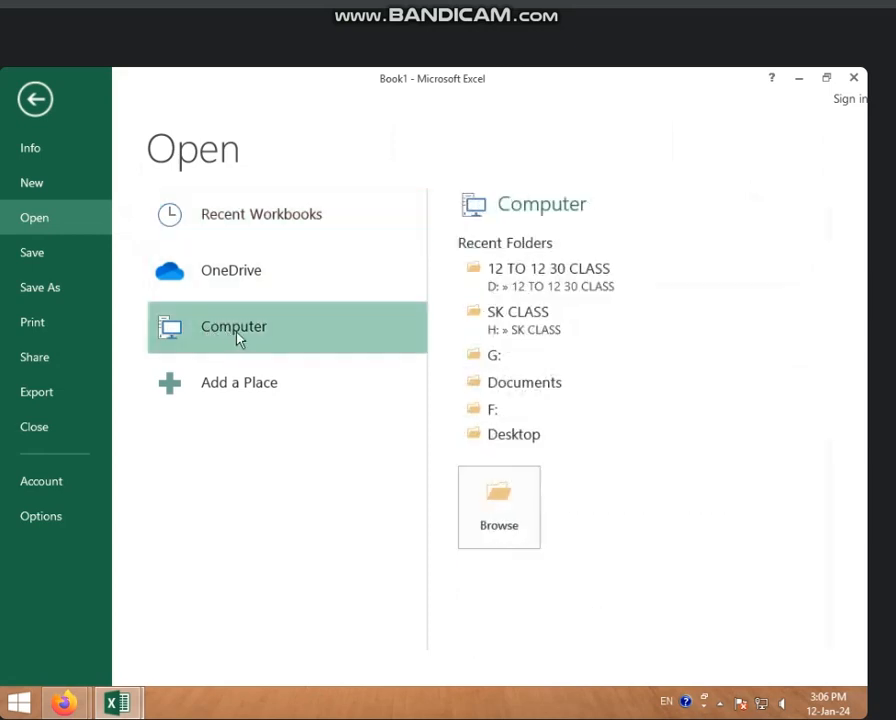
pyautogui.click(511, 513)
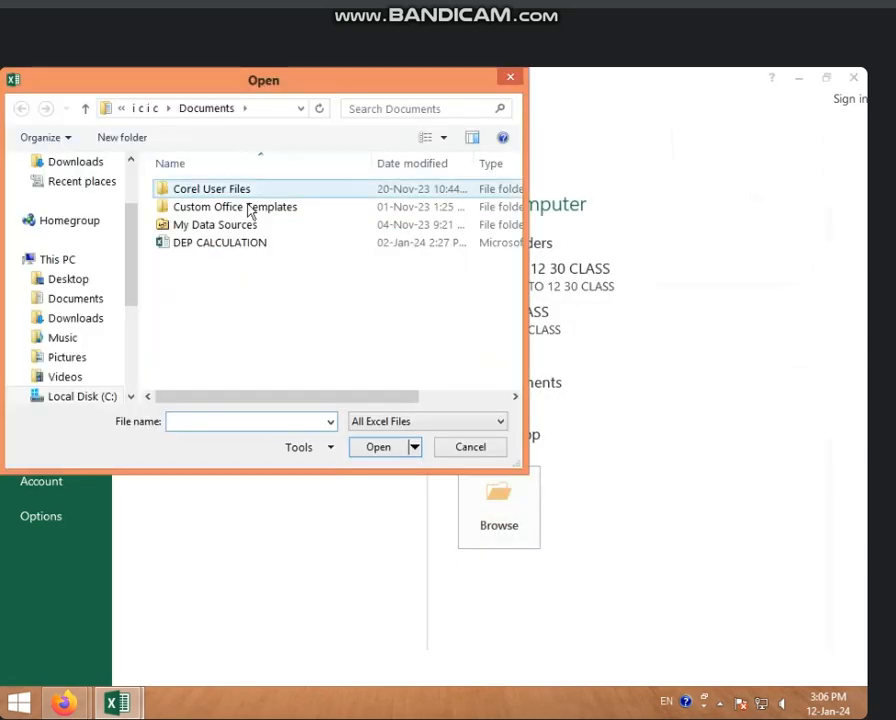
pyautogui.click(85, 395)
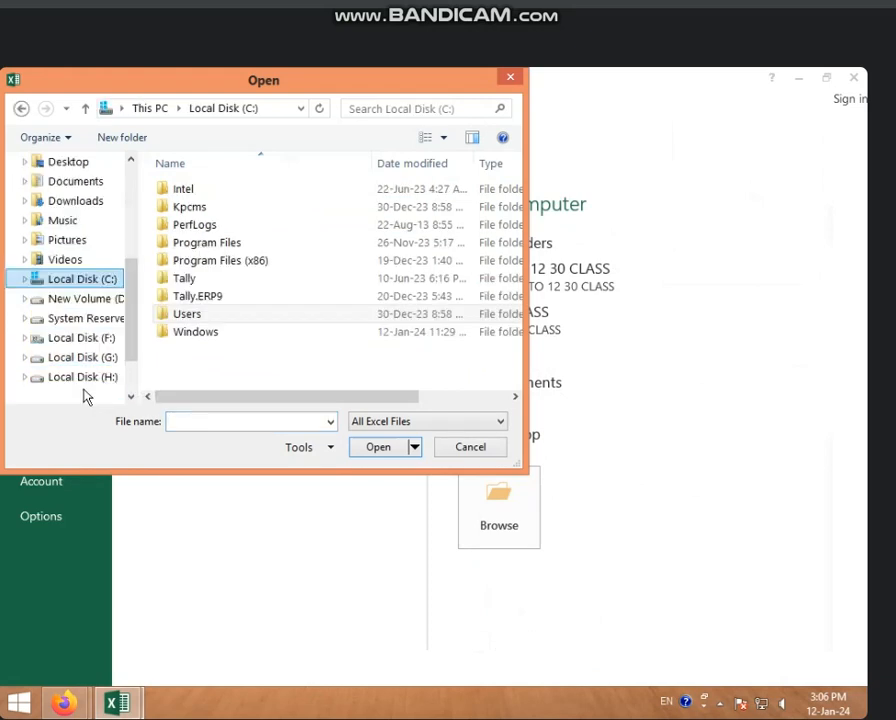
pyautogui.click(100, 300)
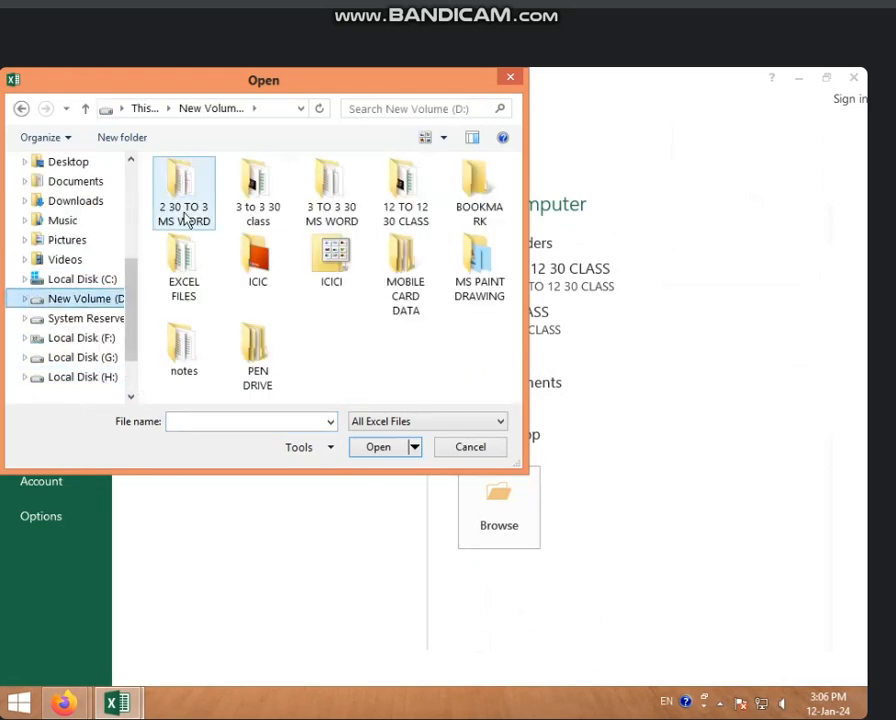
pyautogui.click(253, 215)
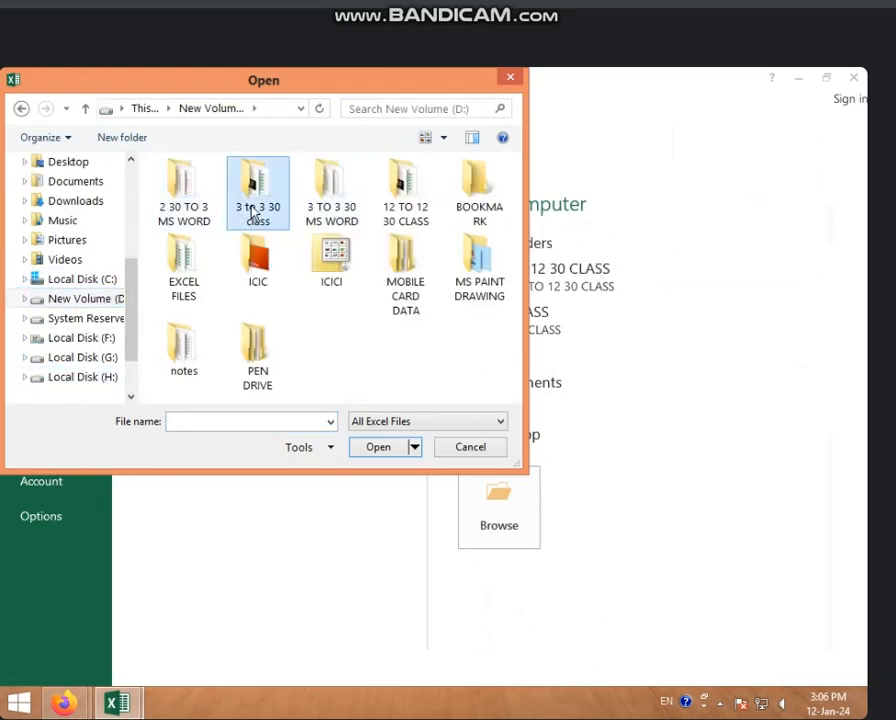
pyautogui.doubleClick(253, 213)
pyautogui.click(220, 200)
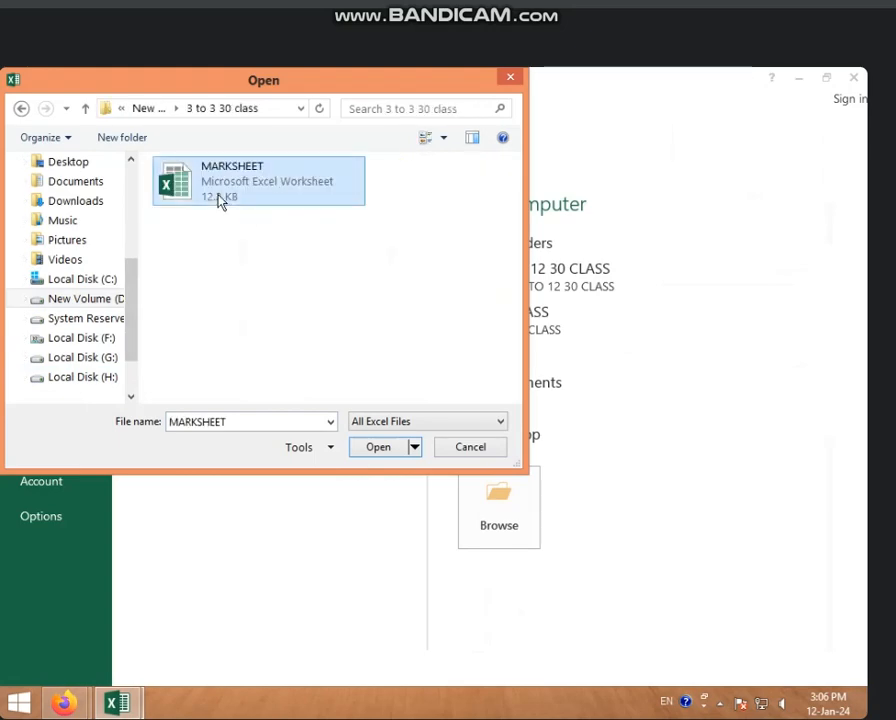
pyautogui.click(379, 447)
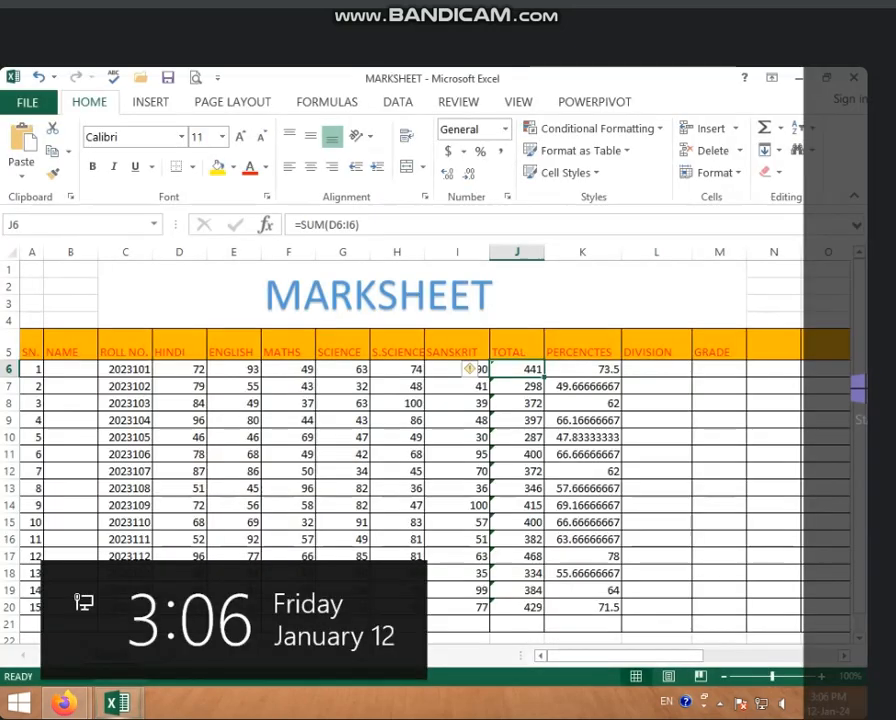
# Step: Review the Name, Total and Percentage cells of the marksheet, including the formulas in the first student's row
pyautogui.click(588, 589)
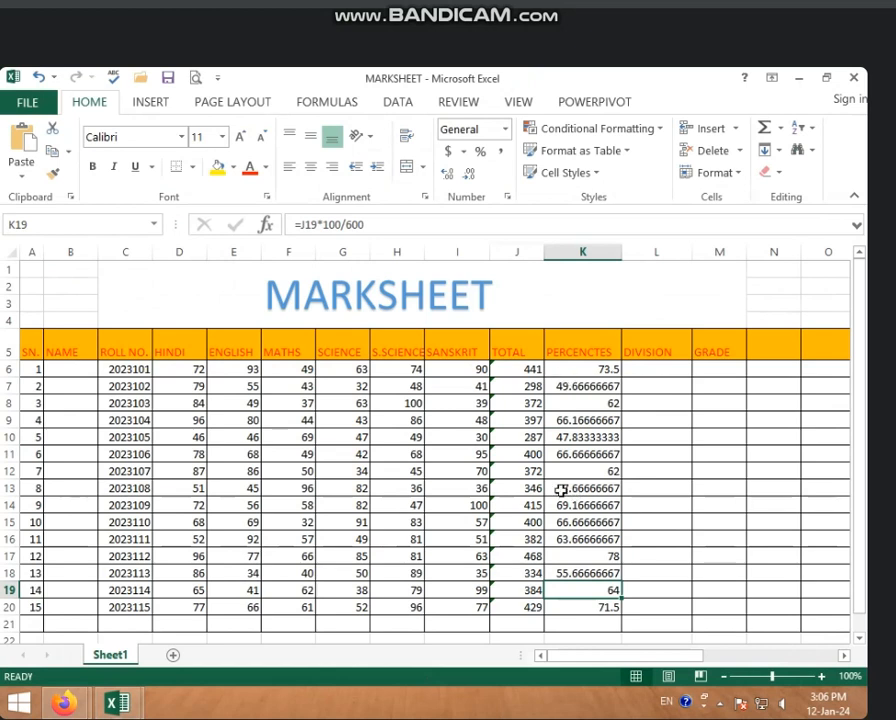
pyautogui.click(92, 370)
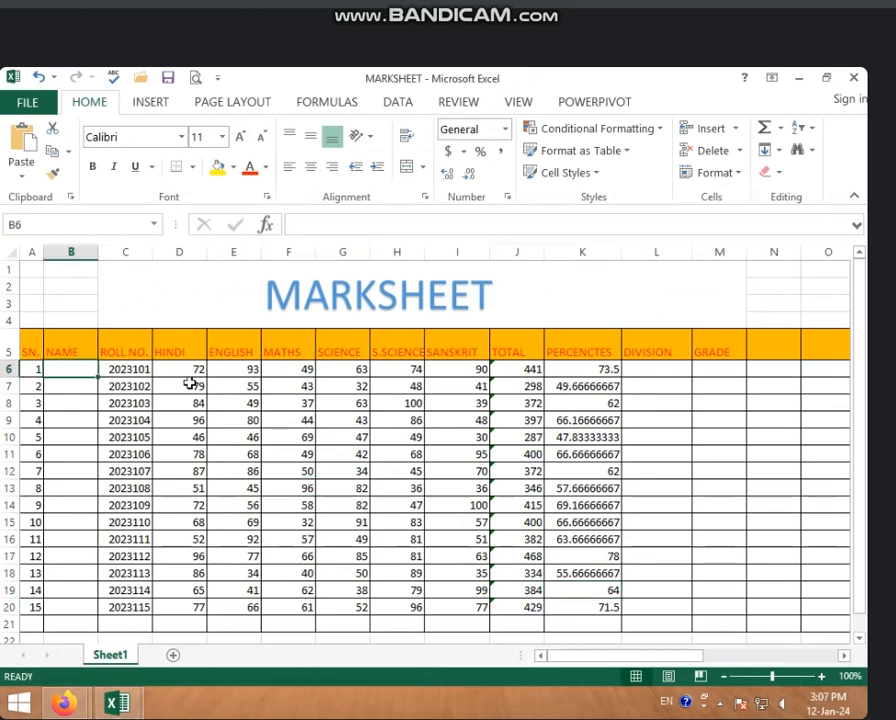
pyautogui.click(605, 369)
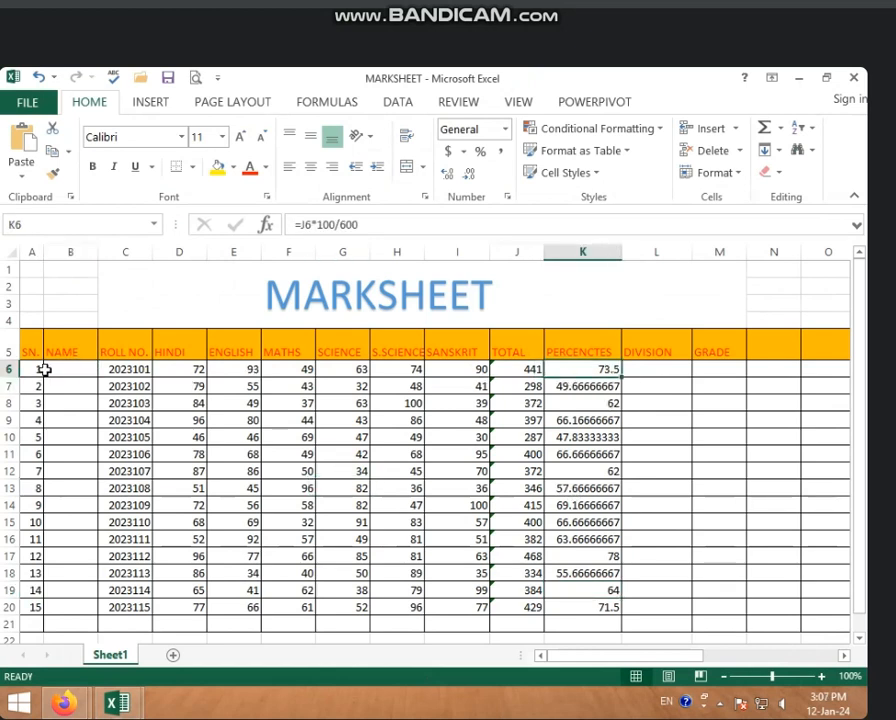
pyautogui.click(60, 370)
pyautogui.click(608, 370)
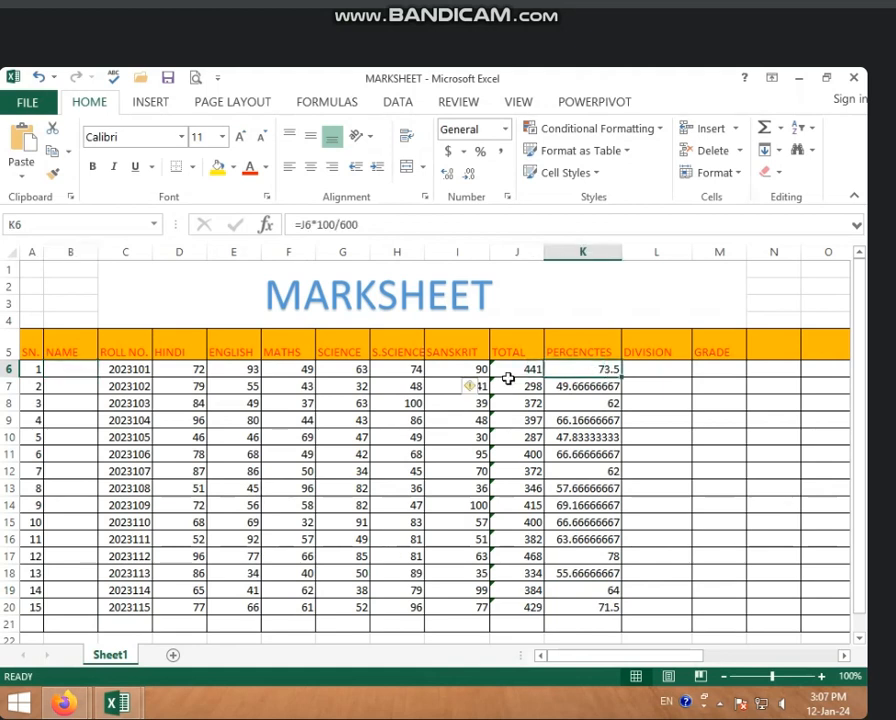
pyautogui.click(518, 385)
pyautogui.click(537, 369)
pyautogui.click(586, 367)
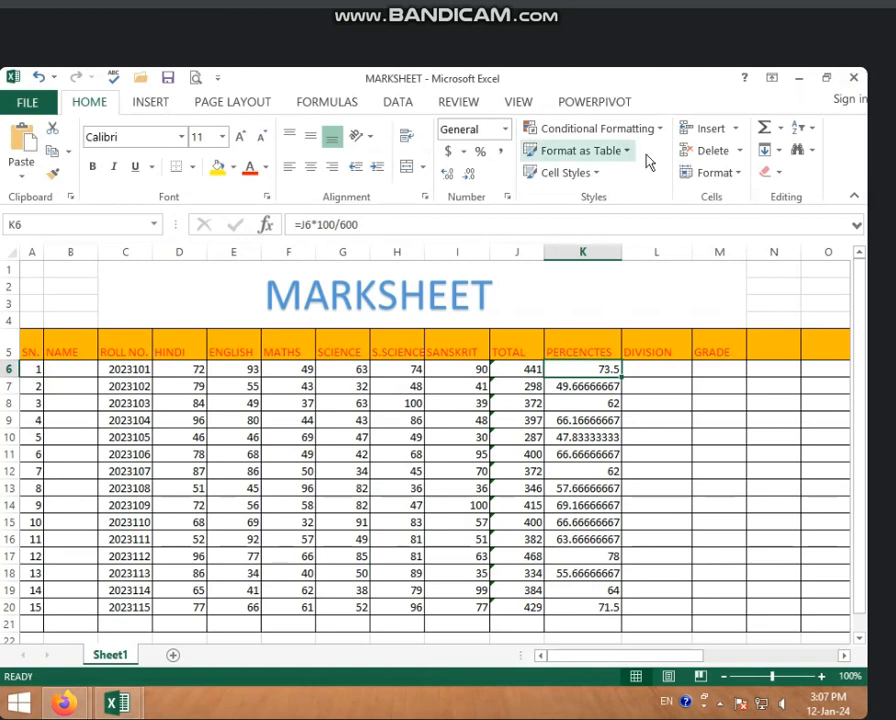
# Step: Begin an IF formula in Division cell L6 with the logical test K6>=60
pyautogui.click(662, 372)
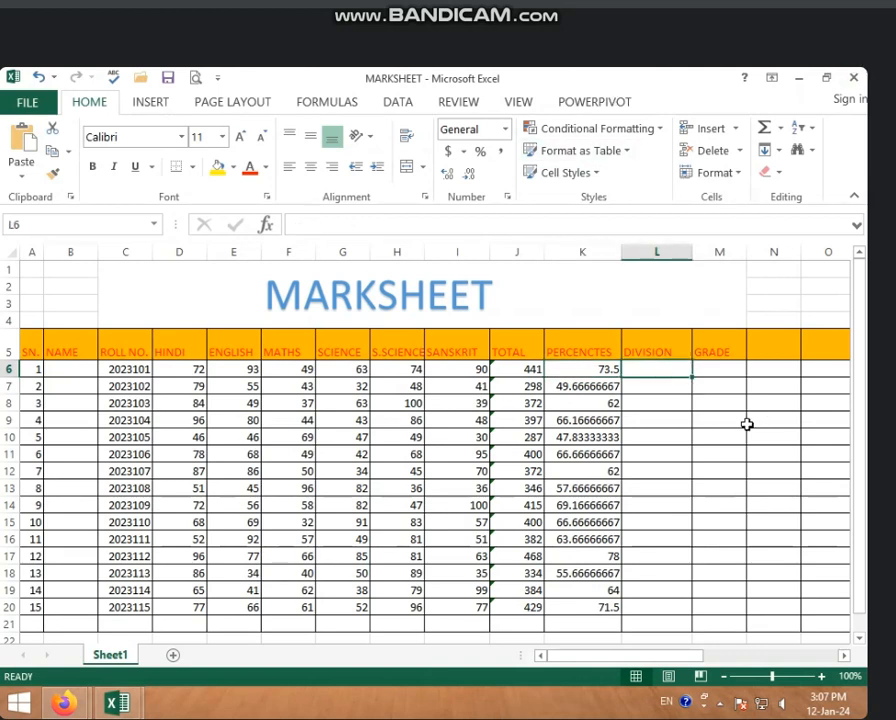
pyautogui.click(821, 676)
pyautogui.click(821, 676)
pyautogui.click(821, 676)
pyautogui.click(821, 676)
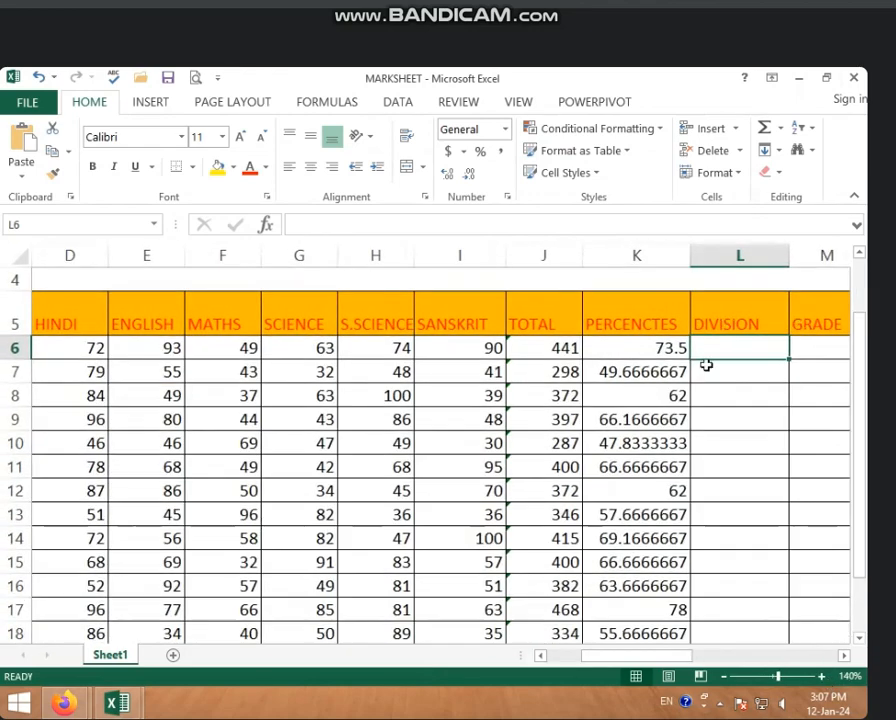
pyautogui.moveTo(626, 656); pyautogui.dragTo(656, 658)
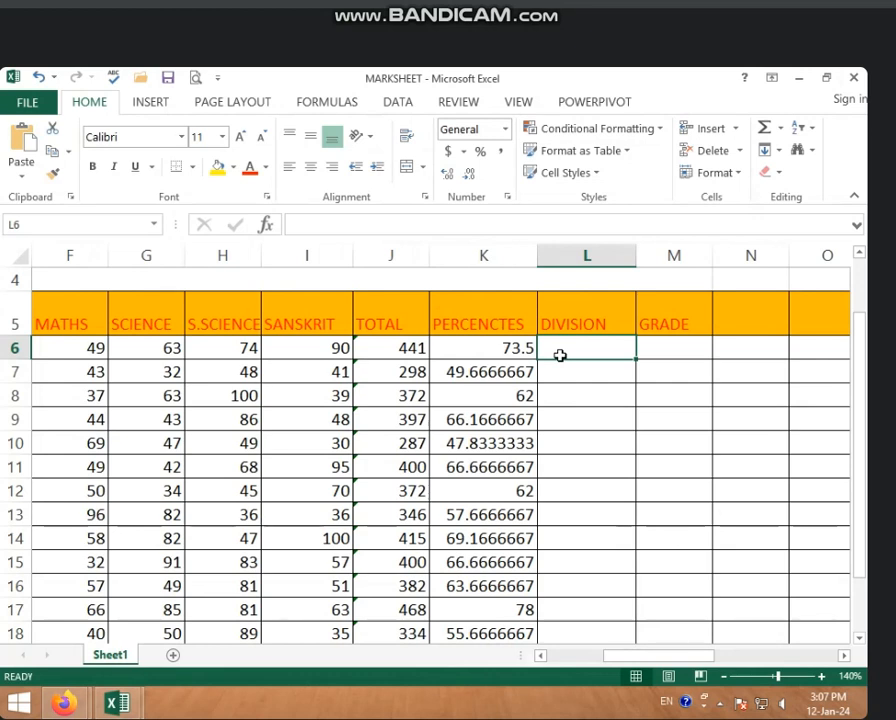
pyautogui.write('=')
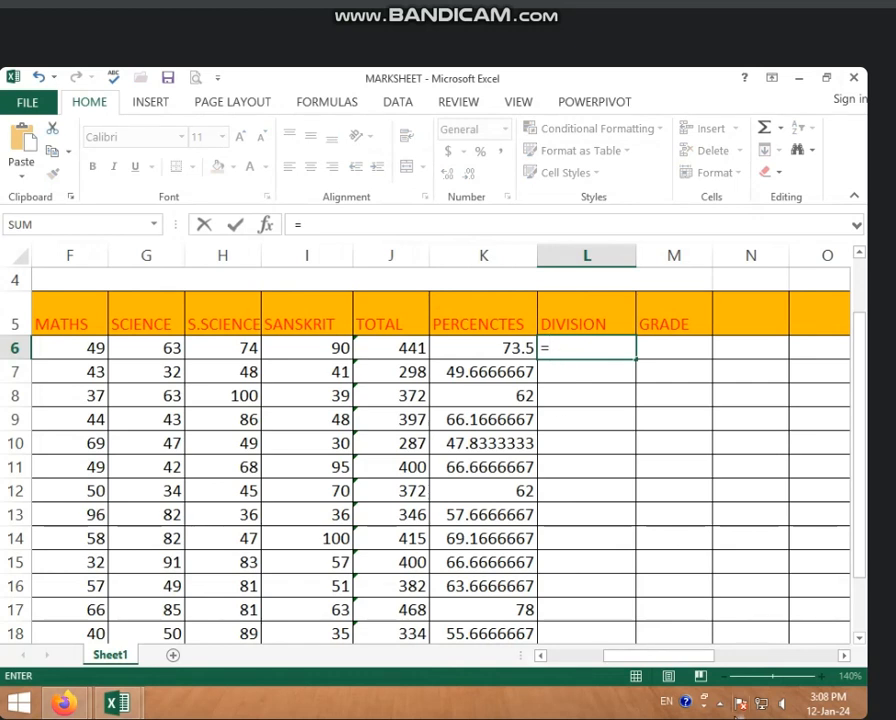
pyautogui.write('IF')
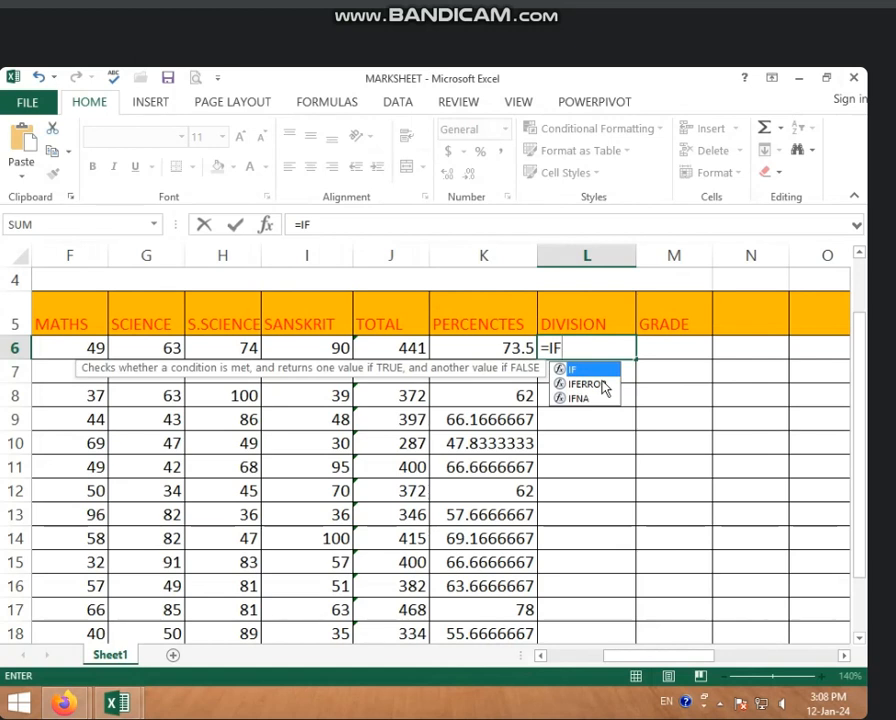
pyautogui.write('(')
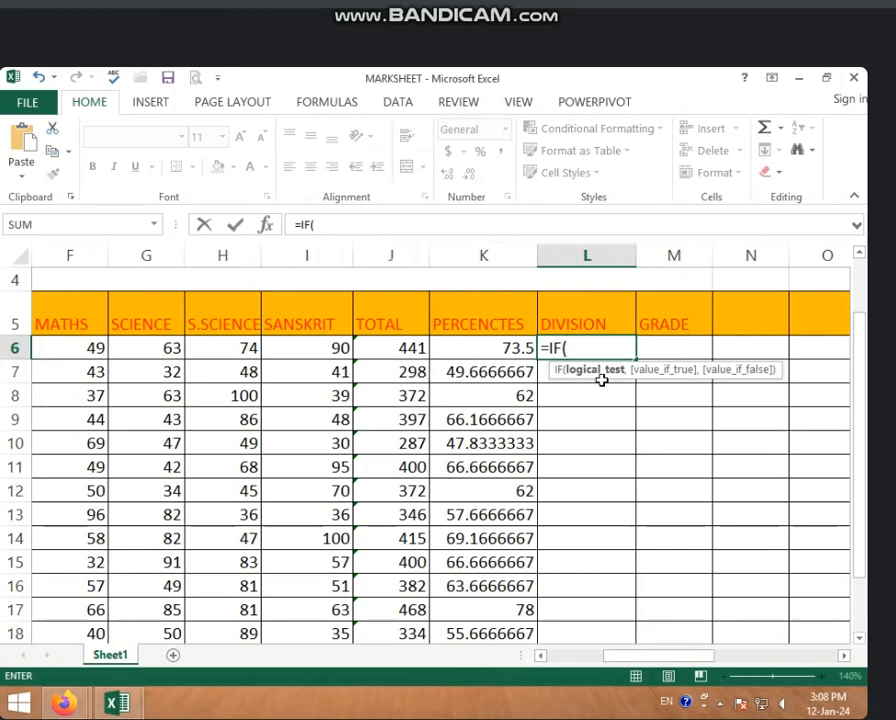
pyautogui.click(481, 348)
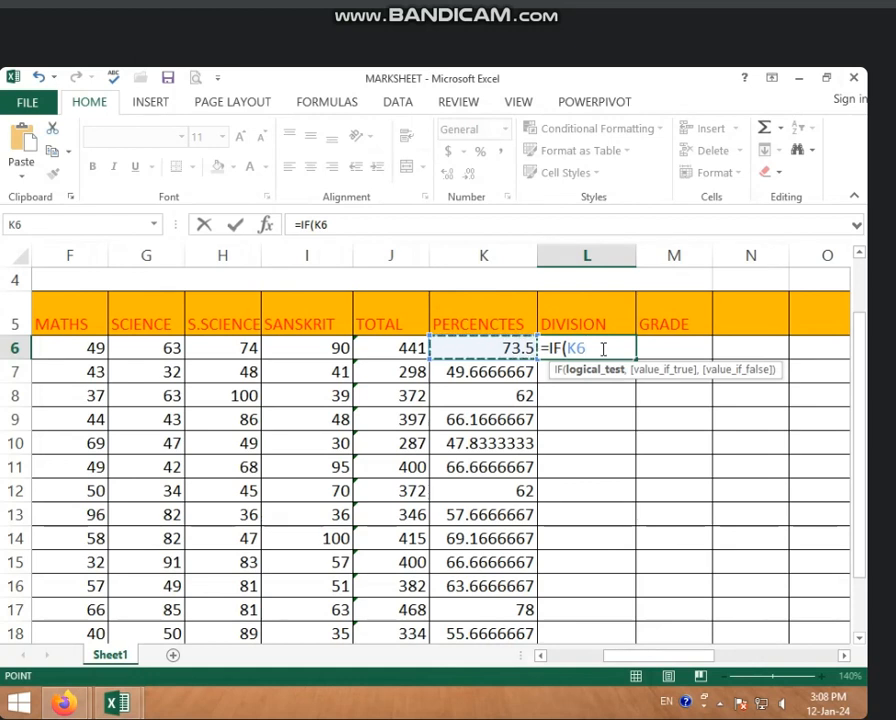
pyautogui.write('>')
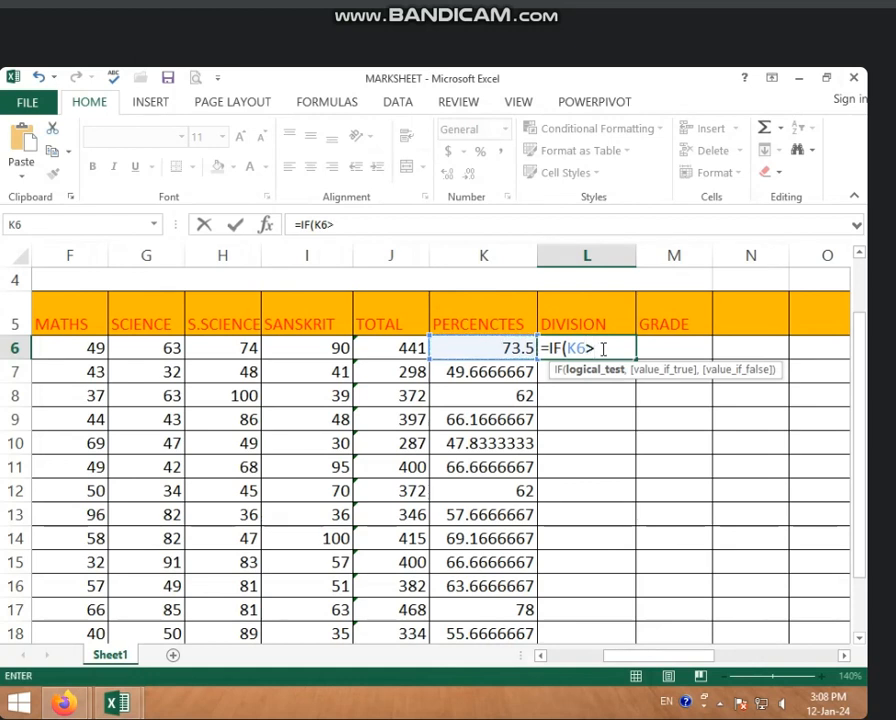
pyautogui.write('=60')
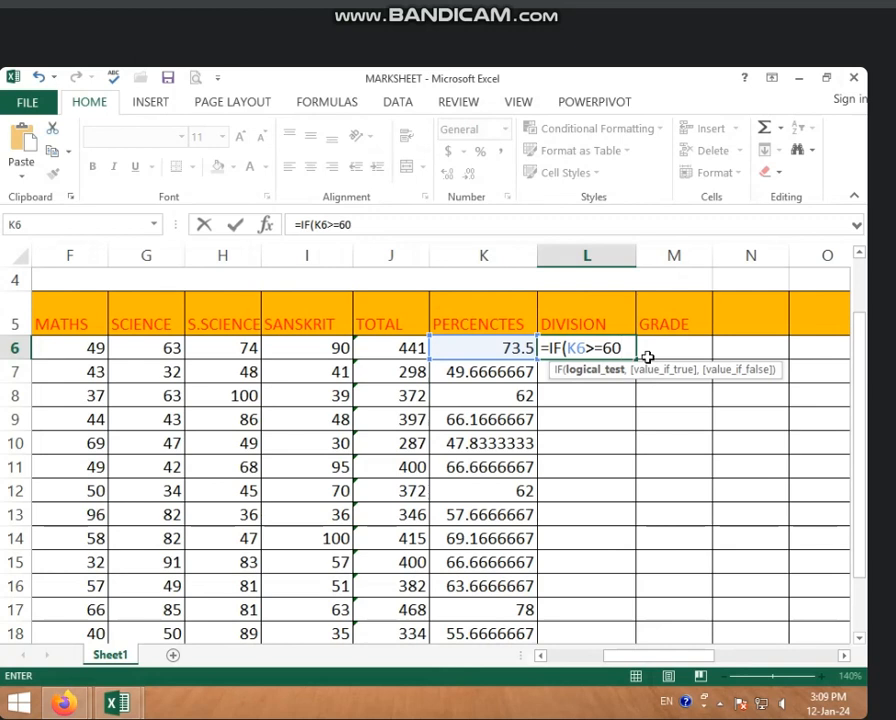
# Step: Complete the L6 formula with "FIRST" as the value if true, making it =IF(K6>=60,"FIRST")
pyautogui.write(',')
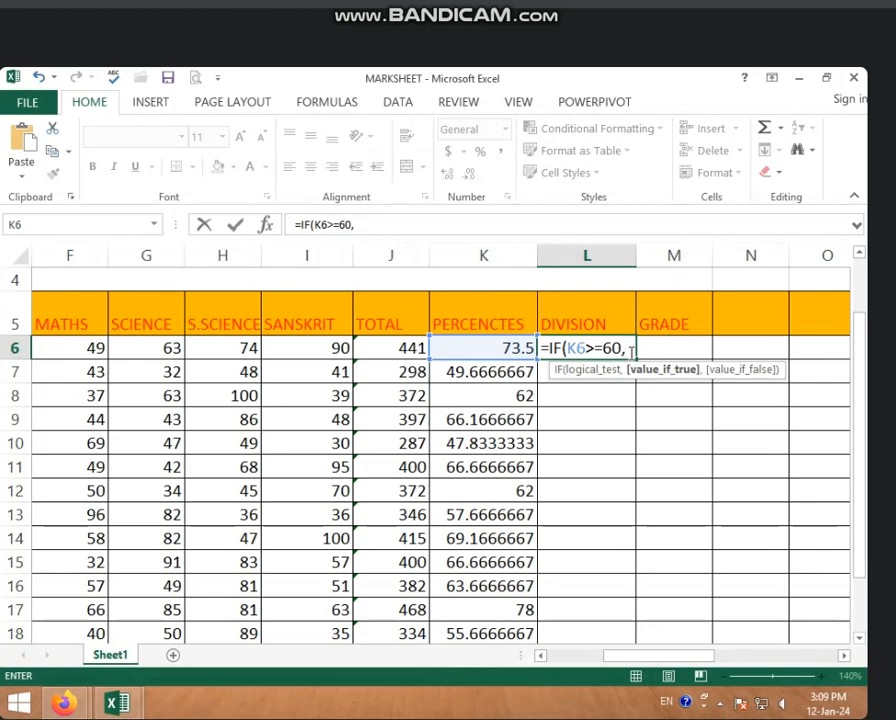
pyautogui.write('"')
pyautogui.press('BackSpace')
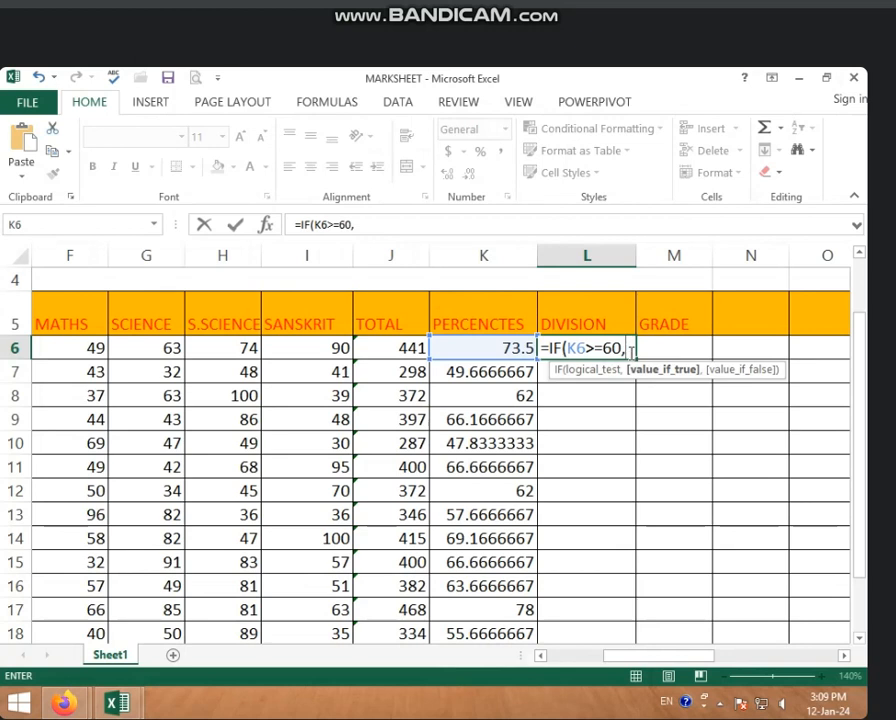
pyautogui.write("'")
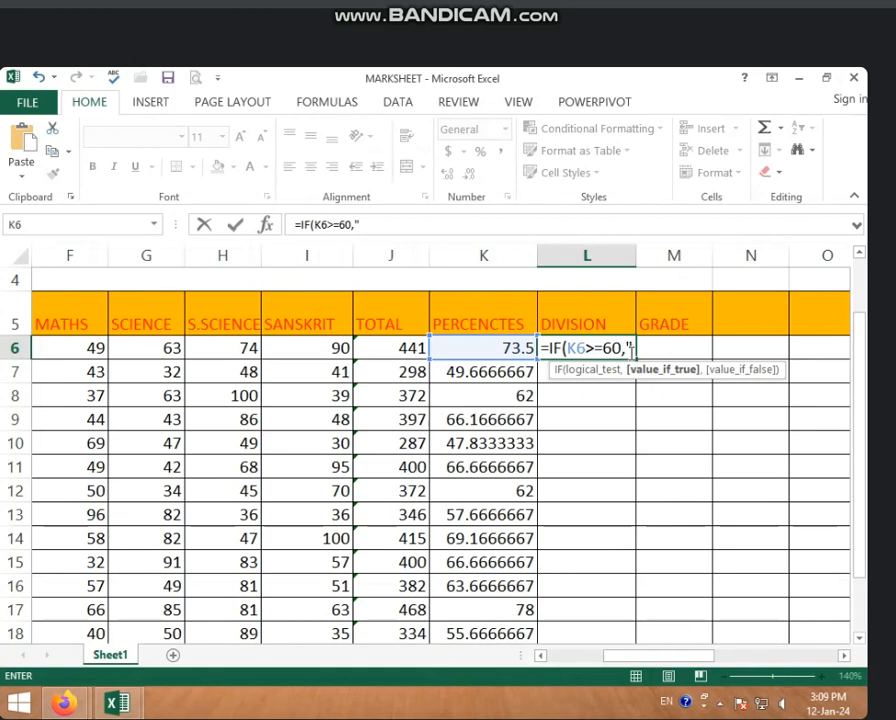
pyautogui.write('IRST')
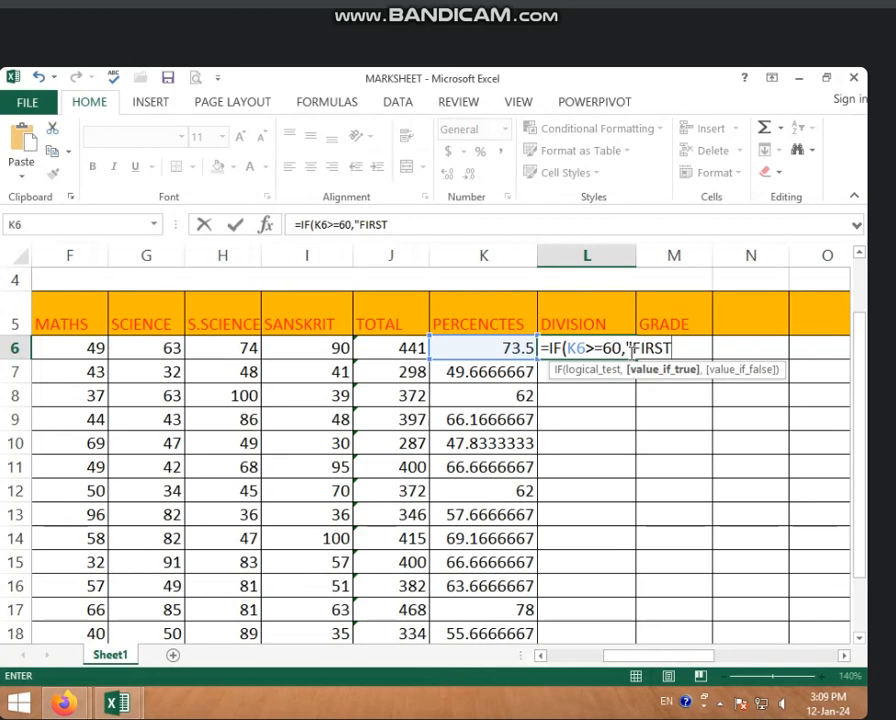
pyautogui.write('"')
pyautogui.click(408, 227)
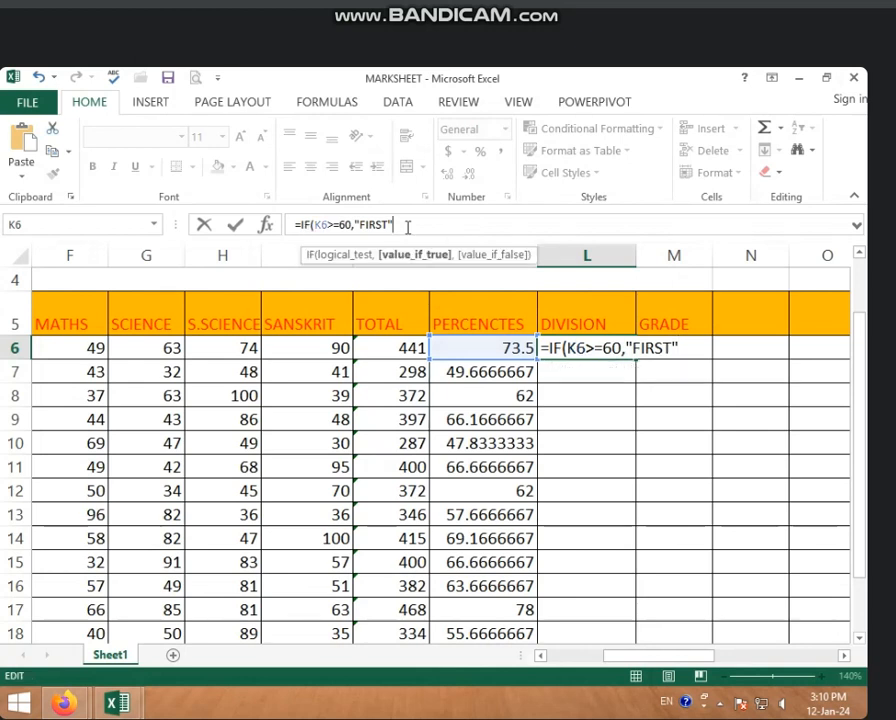
pyautogui.write(')')
pyautogui.press('Return')
# Step: Fill the Division formula from L6 down the column for all students through row 20
pyautogui.click(564, 346)
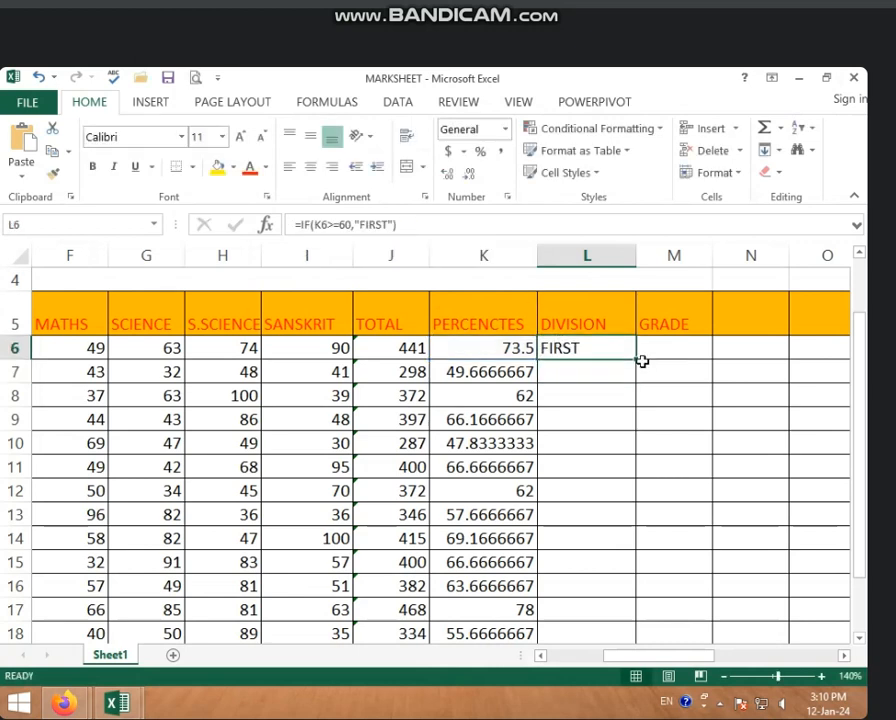
pyautogui.click(638, 358)
pyautogui.click(627, 358)
pyautogui.doubleClick(637, 358)
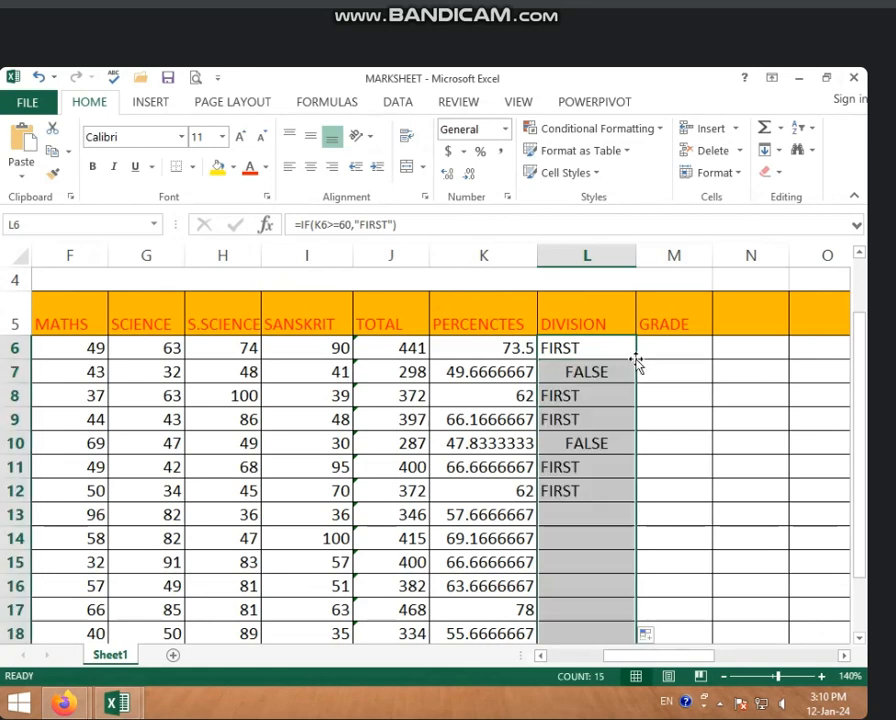
# Step: Check the Division results and formulas down column L against the students' percentages
pyautogui.click(580, 381)
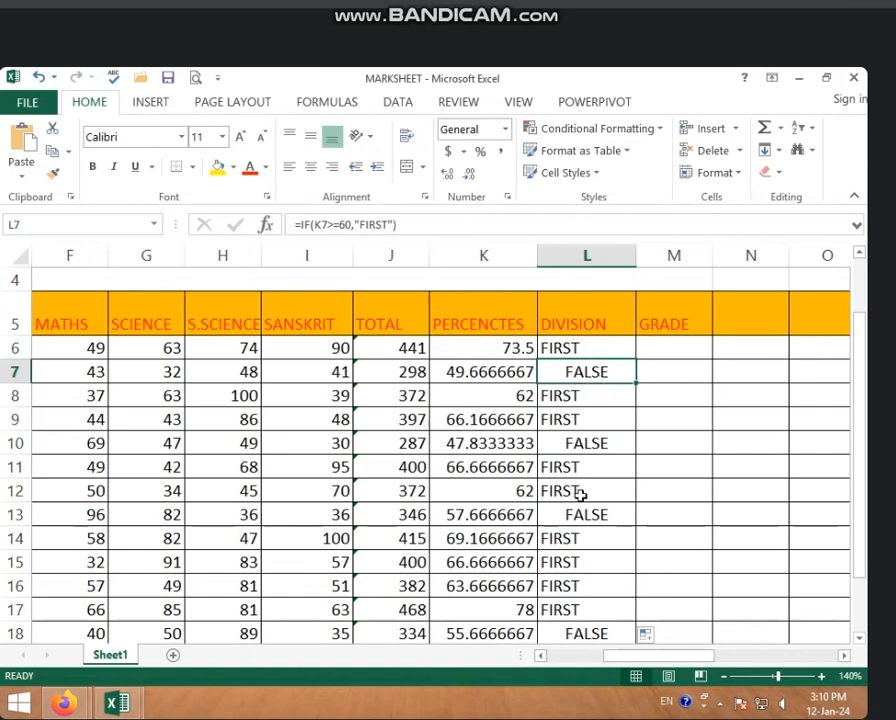
pyautogui.scroll(-1, 594, 635)
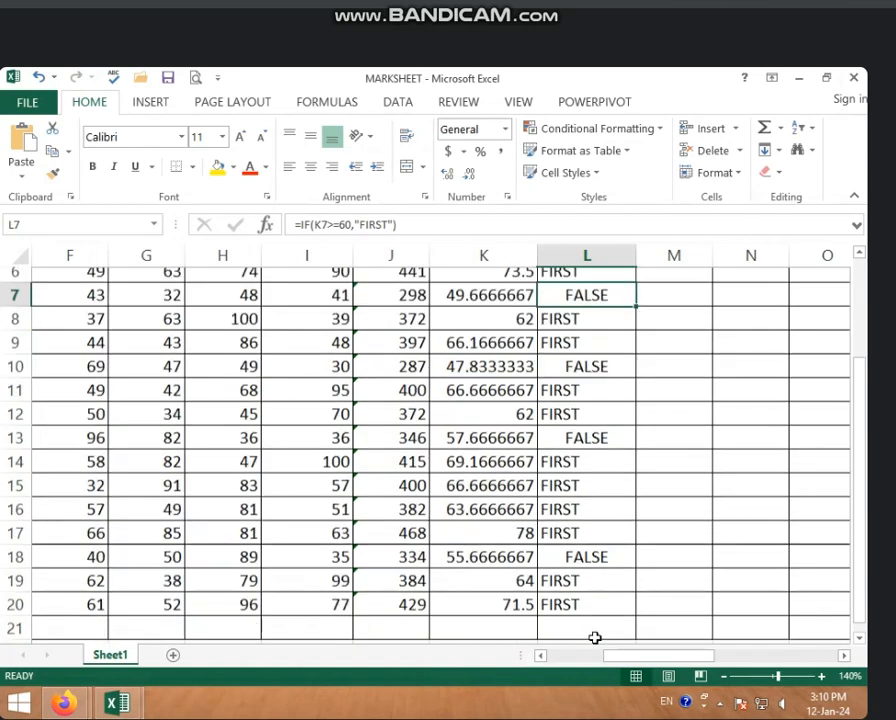
pyautogui.scroll(-1, 594, 637)
pyautogui.scroll(3, 590, 394)
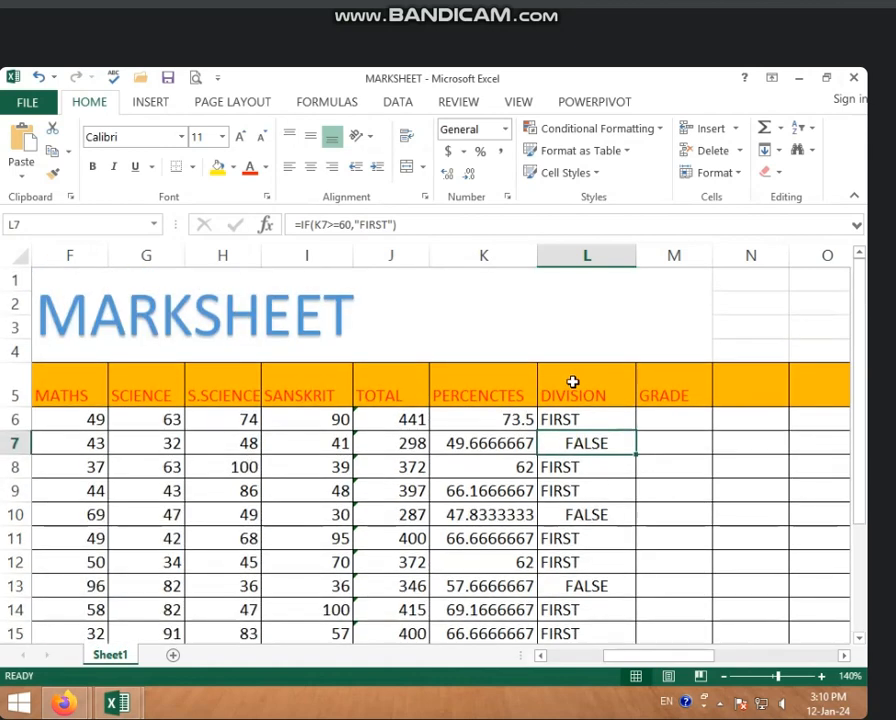
pyautogui.click(562, 419)
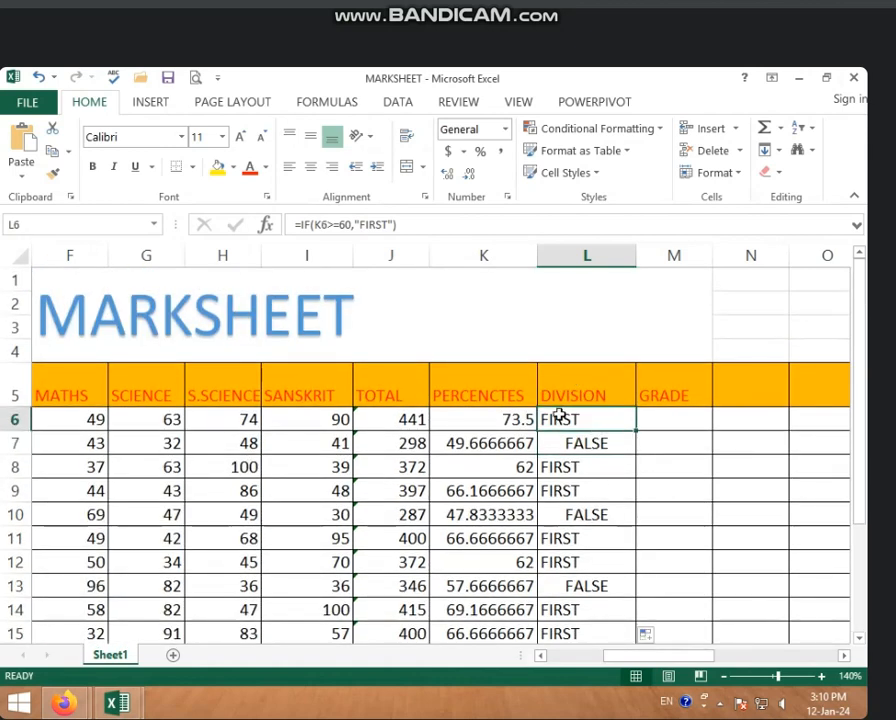
# Step: Reopen the L6 Division formula and start a nested IF as its value if false, with the logical test K6>=45
pyautogui.click(431, 221)
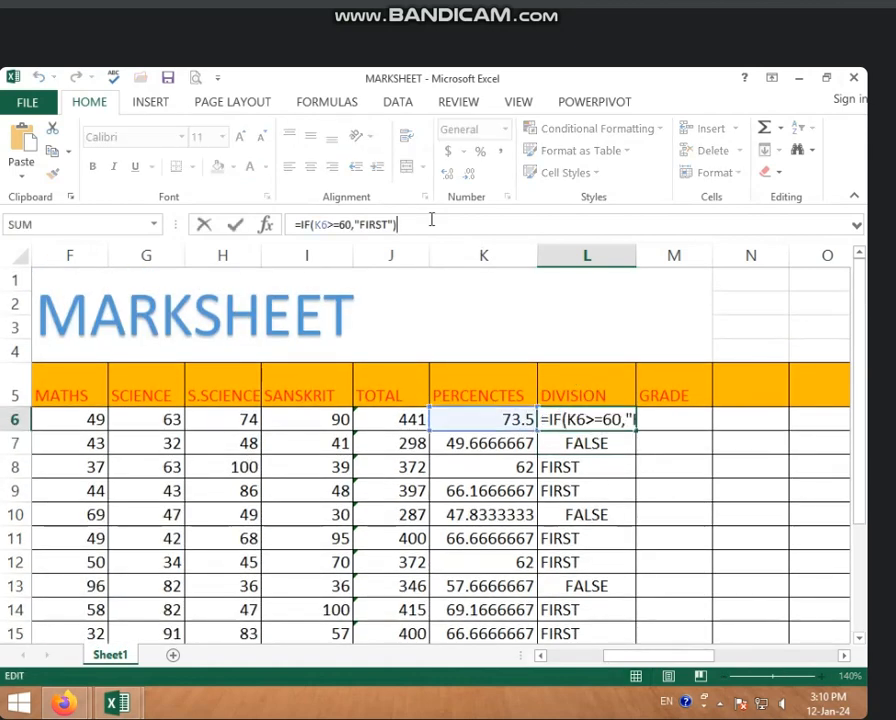
pyautogui.press('BackSpace')
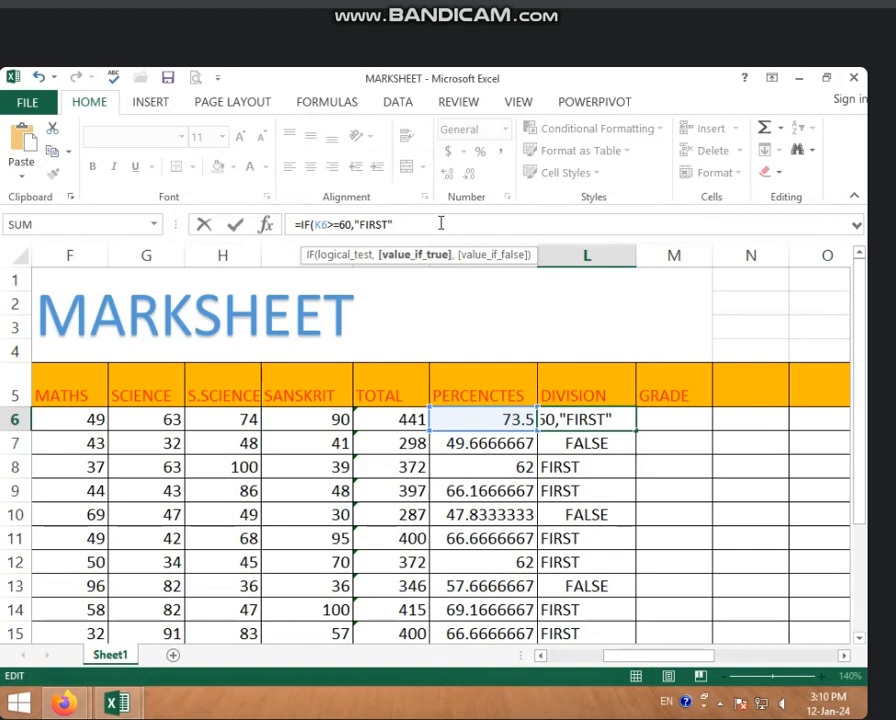
pyautogui.write(',')
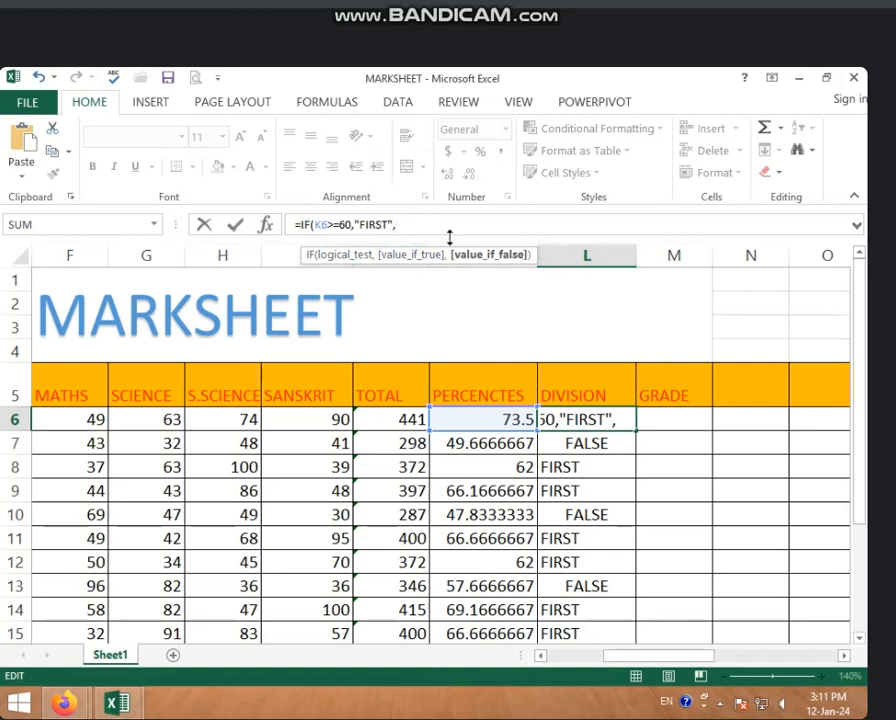
pyautogui.write('I')
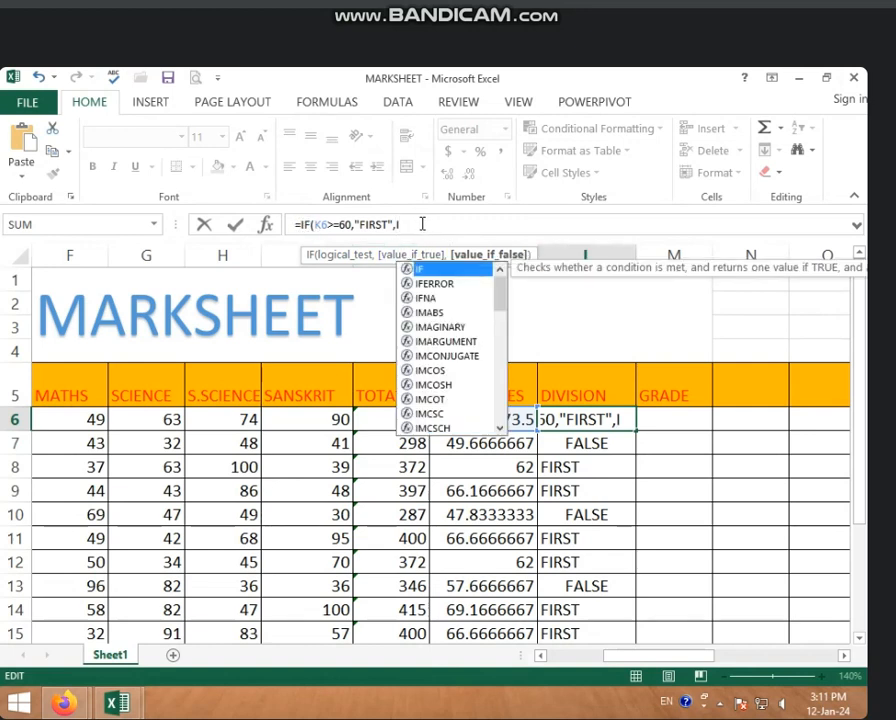
pyautogui.write('F(')
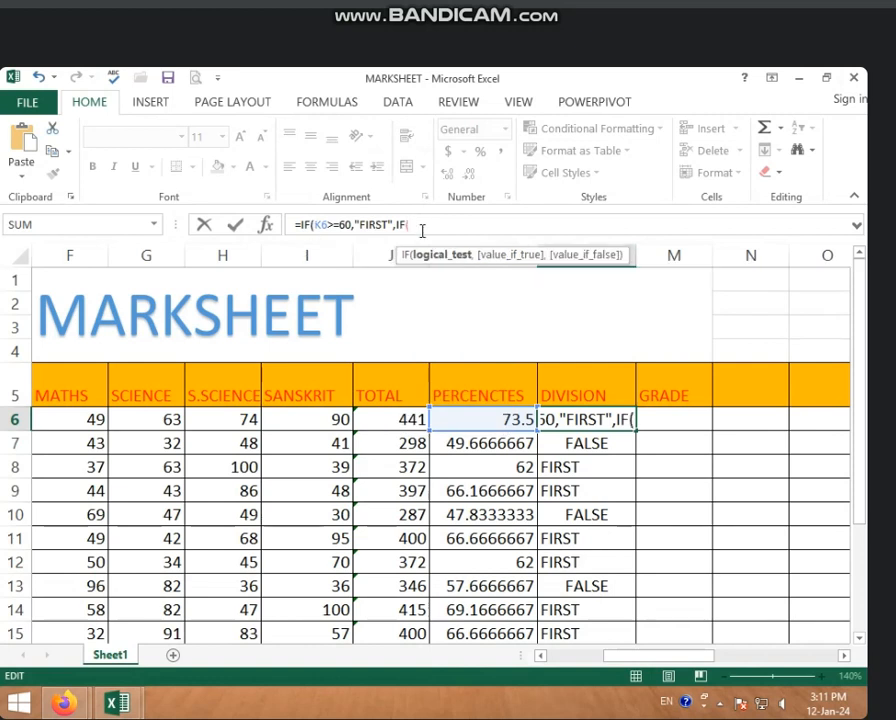
pyautogui.click(476, 423)
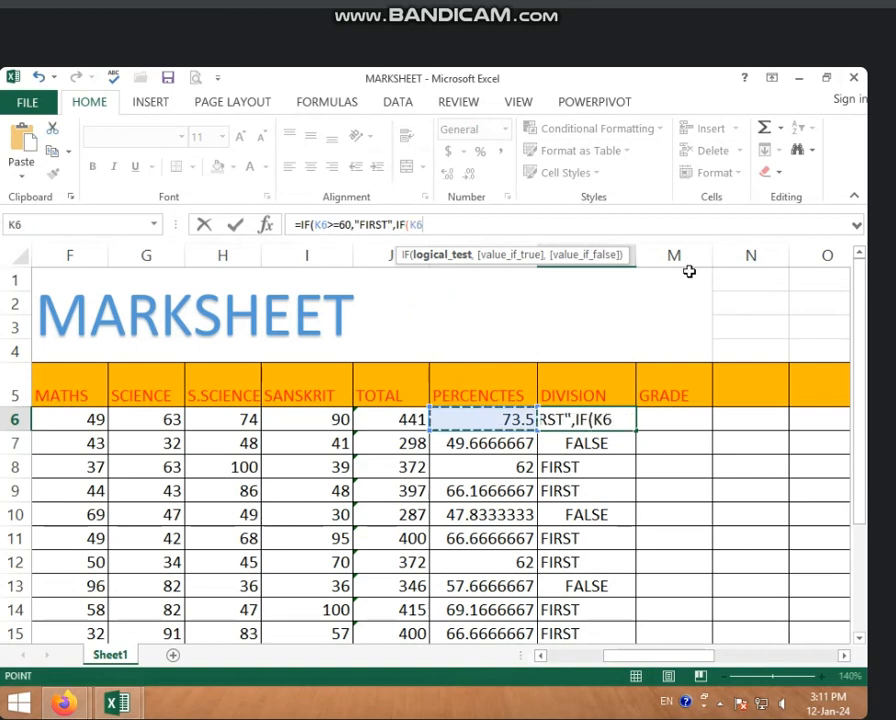
pyautogui.write('>')
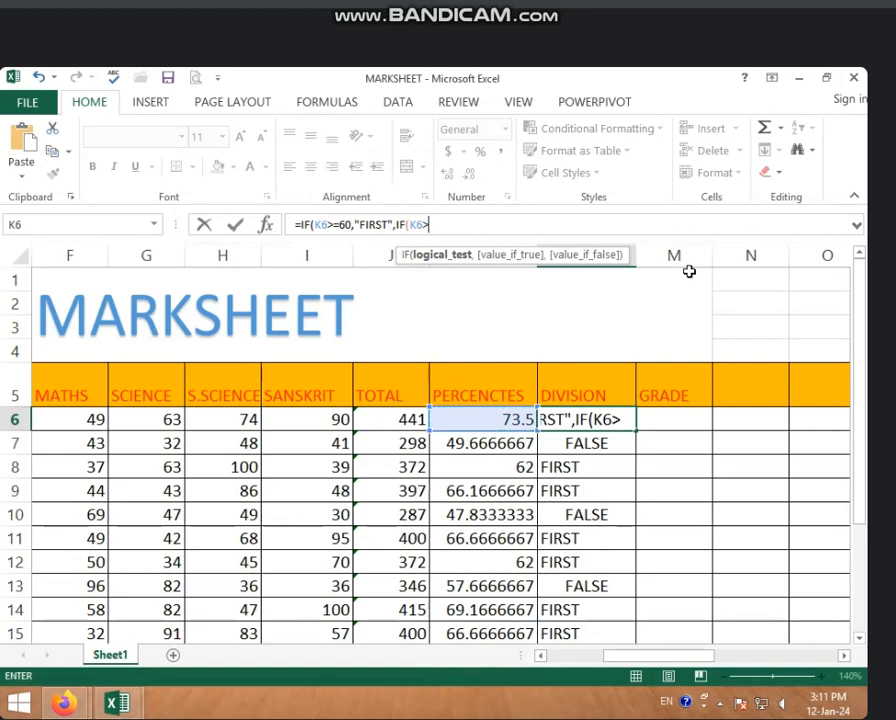
pyautogui.write('=')
pyautogui.write('45')
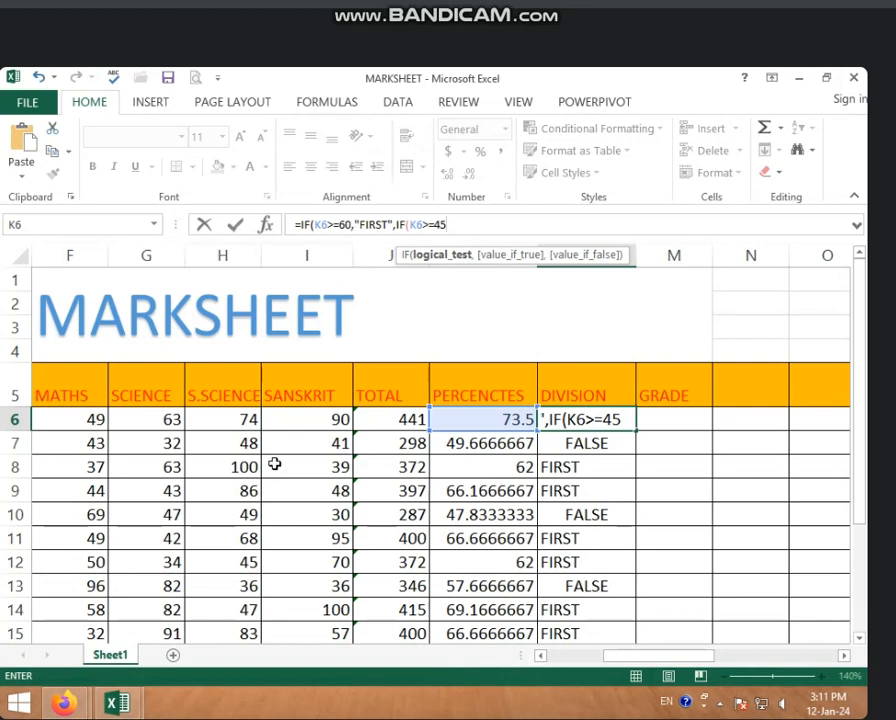
pyautogui.write(';')
pyautogui.press('BackSpace')
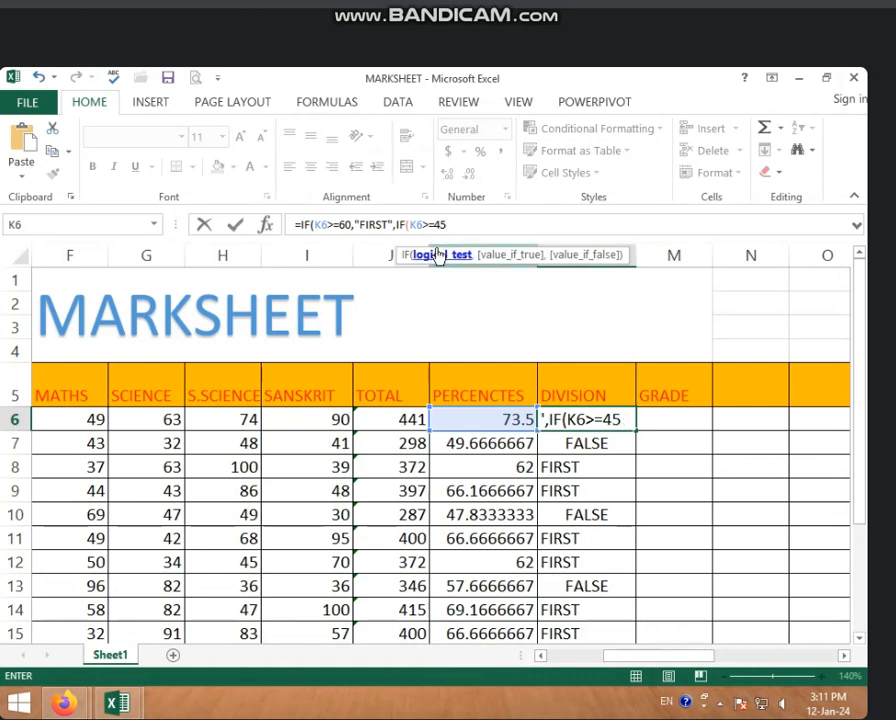
# Step: Enter "SECOND" as the value if true of the nested K6>=45 test in L6
pyautogui.write(',')
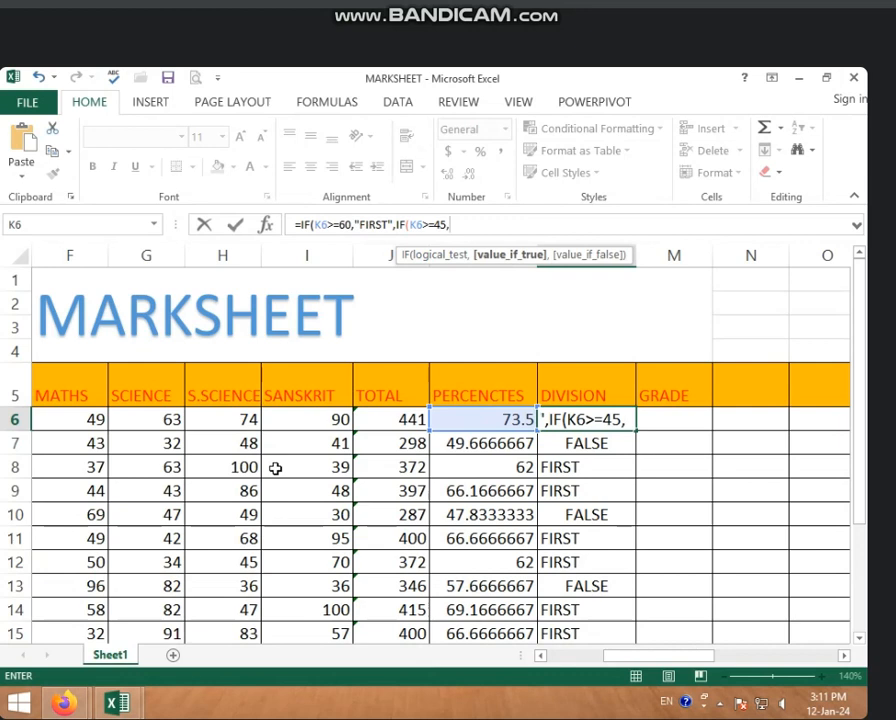
pyautogui.write('"')
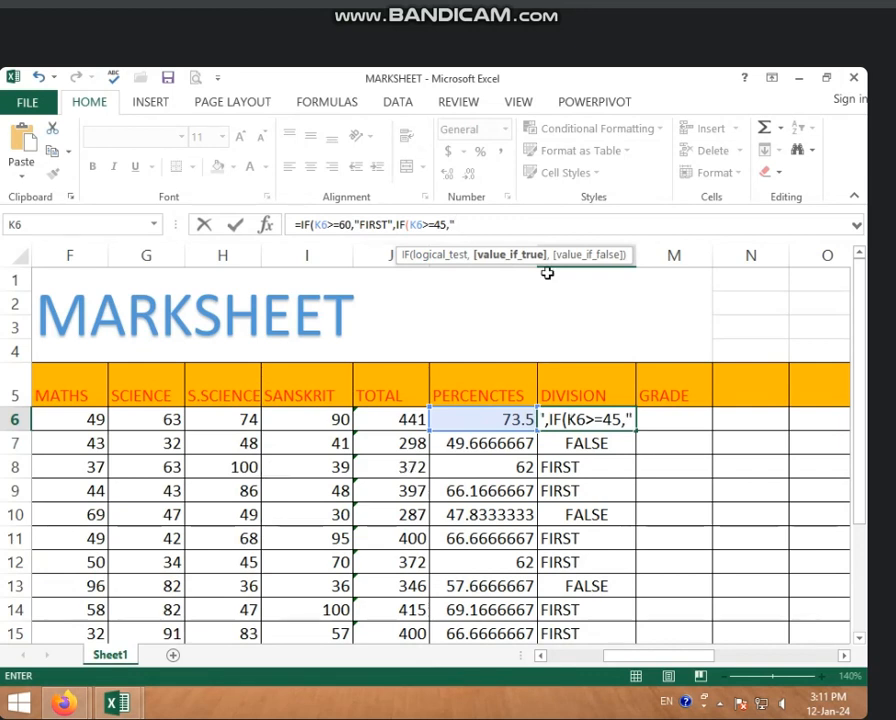
pyautogui.write('SECO')
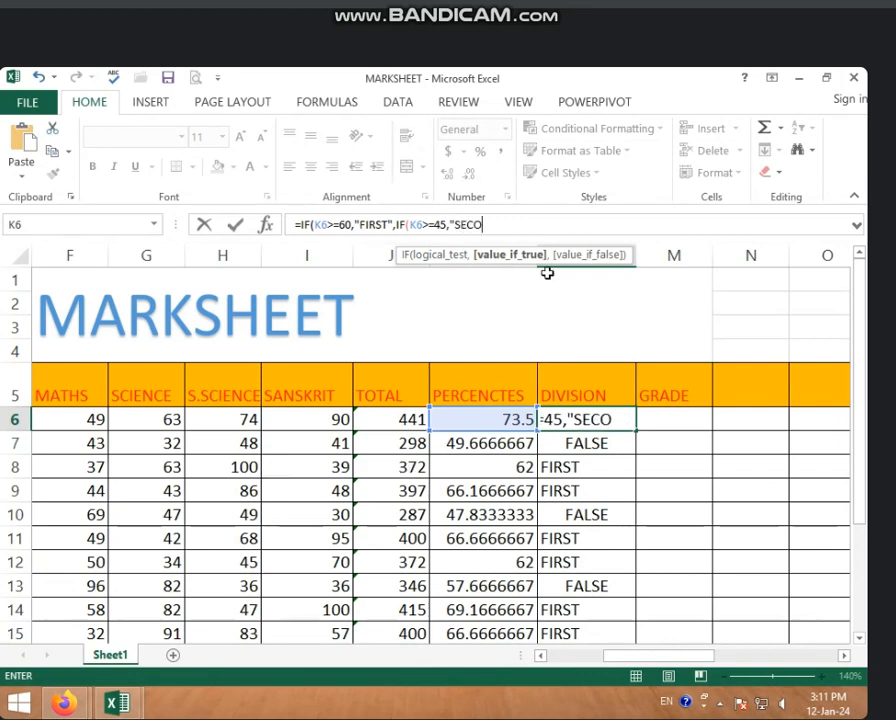
pyautogui.write('ND"')
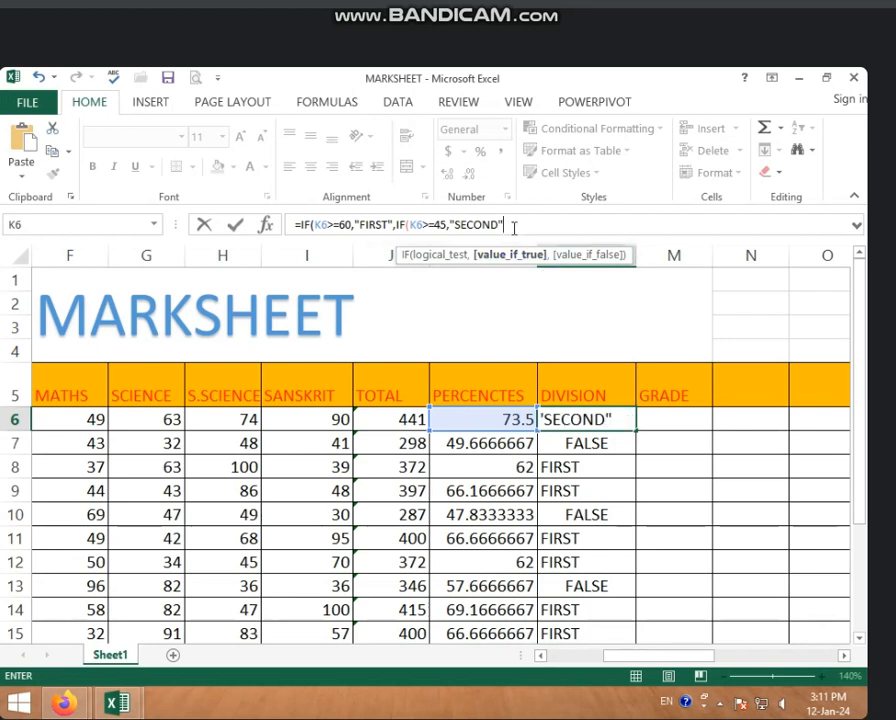
pyautogui.click(447, 226)
pyautogui.write(',')
pyautogui.write(',')
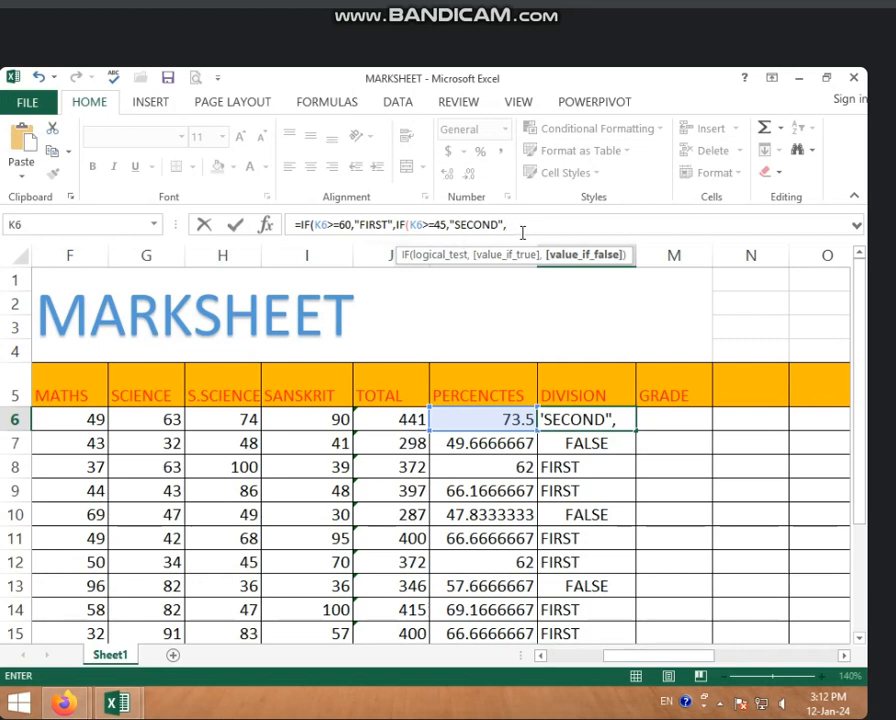
pyautogui.write('IF')
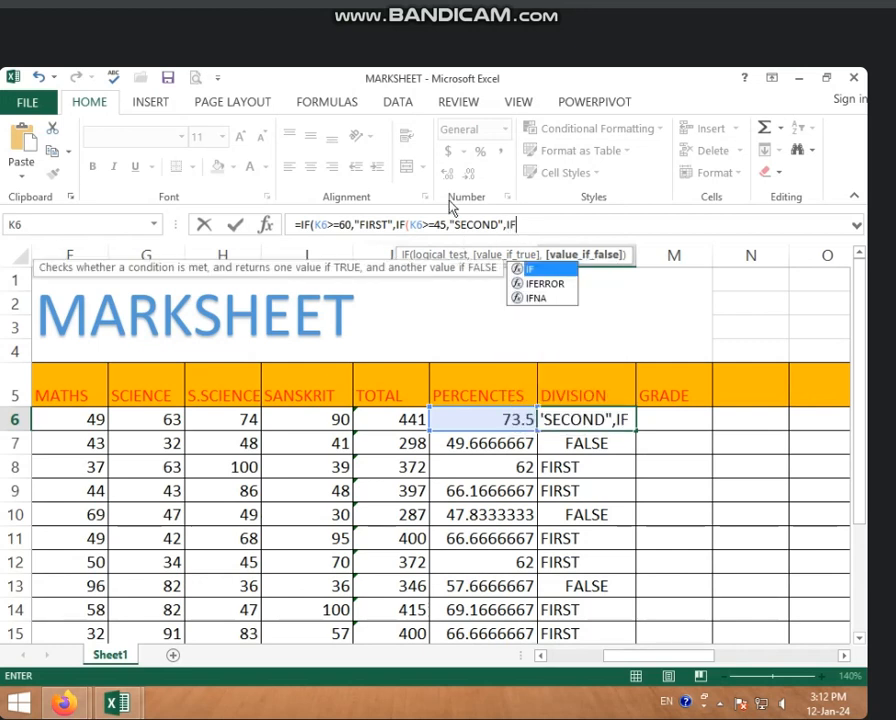
pyautogui.write('(')
pyautogui.write('(')
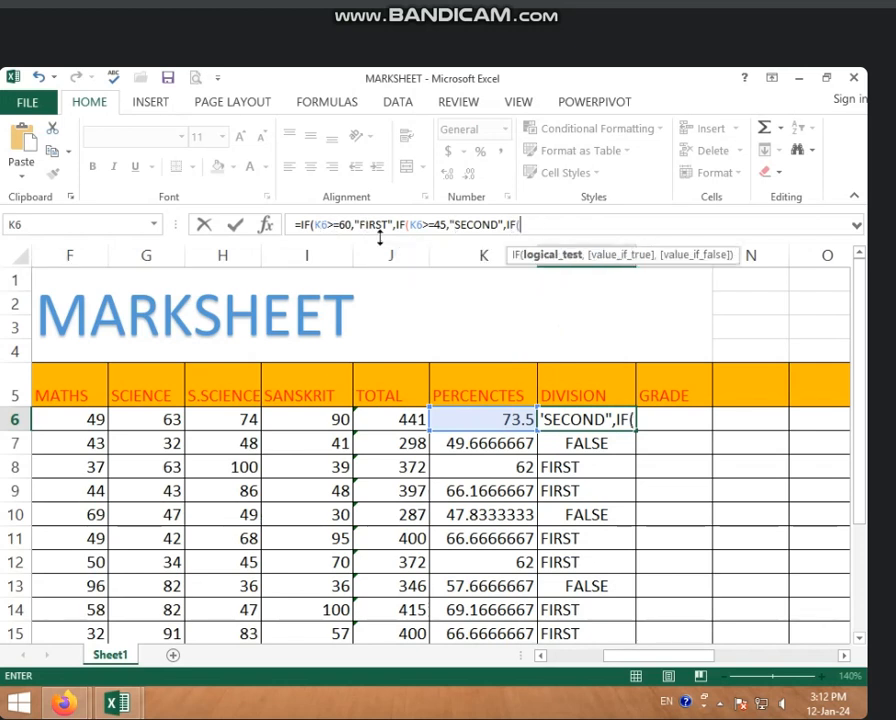
# Step: Add a third nested IF to the L6 formula with the logical test K6>=33
pyautogui.click(506, 418)
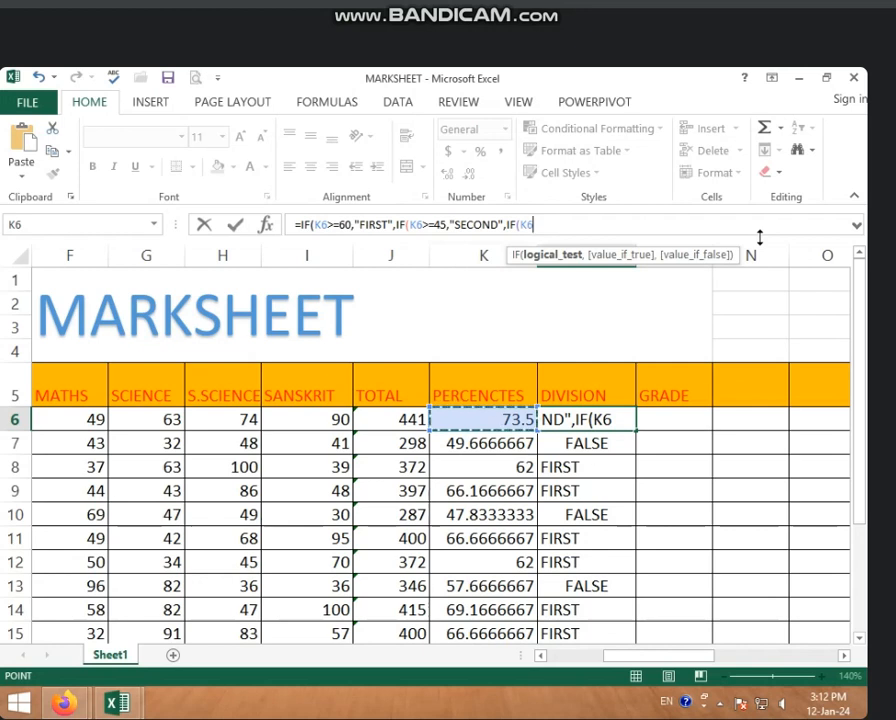
pyautogui.write('>')
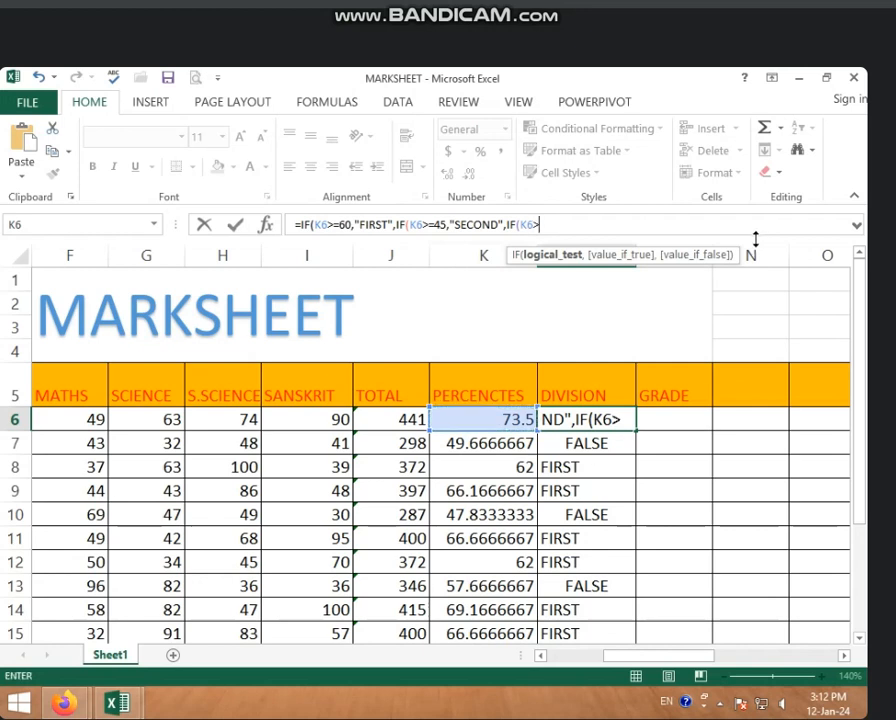
pyautogui.write('=')
pyautogui.write('33')
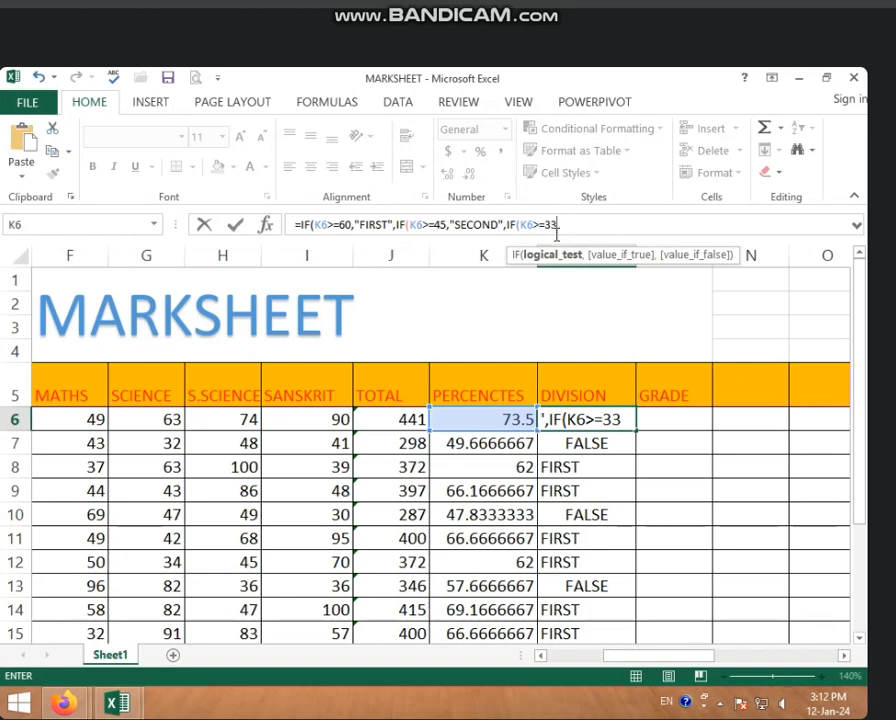
# Step: Enter "THIRD" as the value if true of the K6>=33 test in L6
pyautogui.write(',')
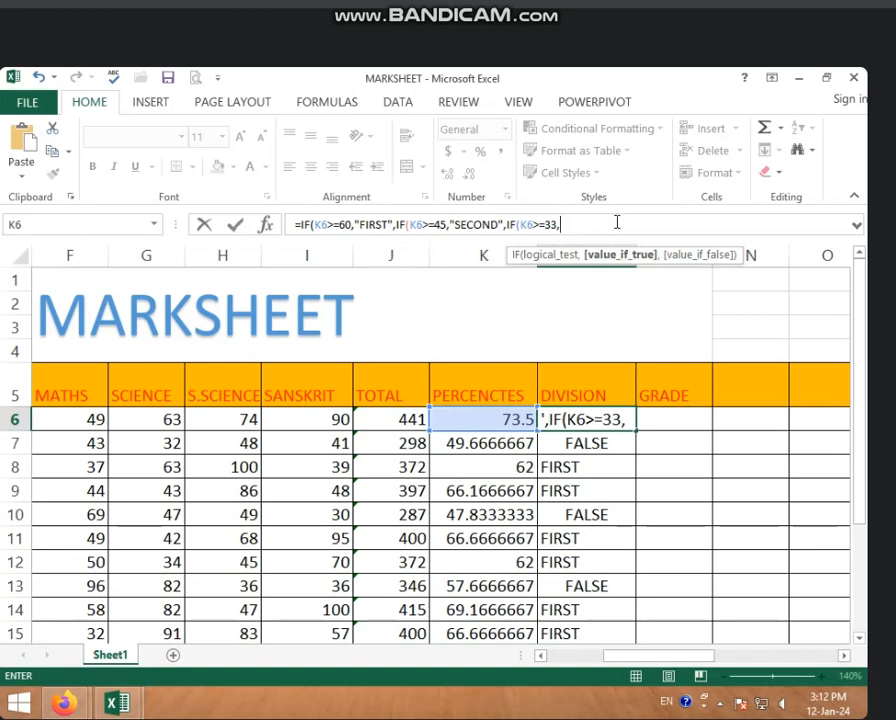
pyautogui.write('"T')
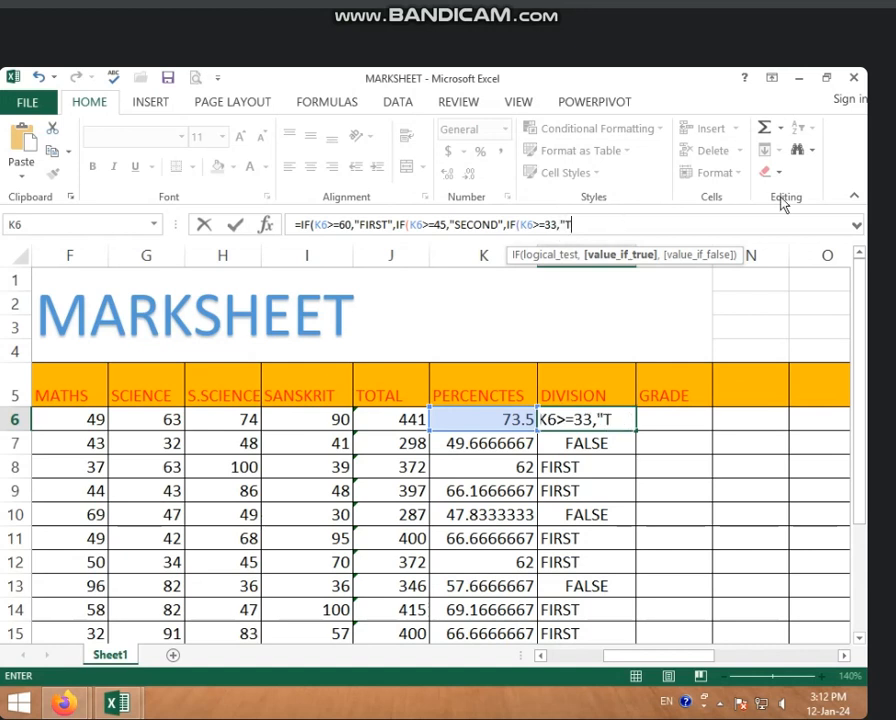
pyautogui.write('HIRD')
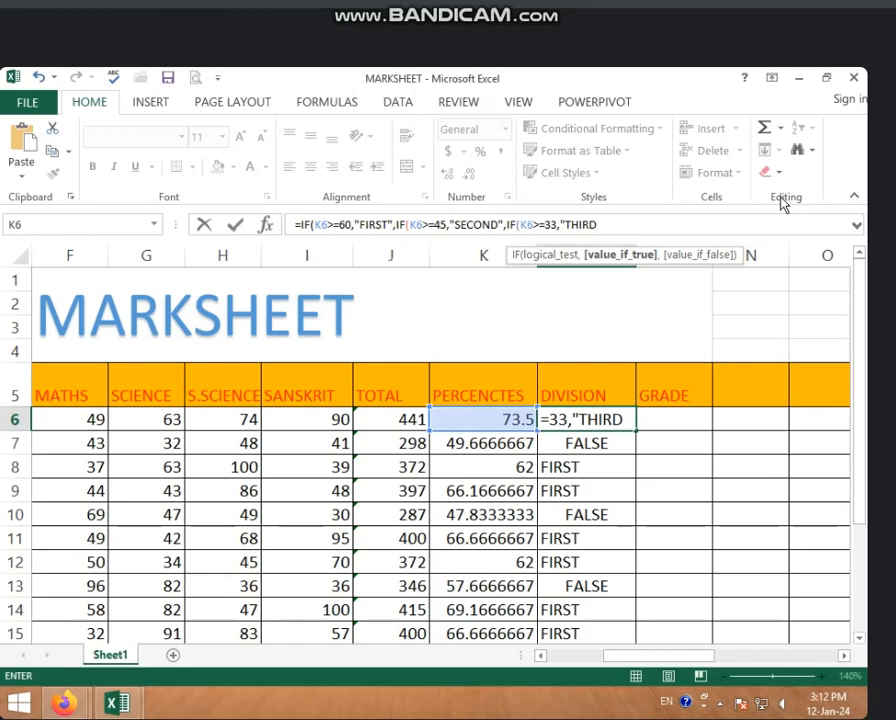
pyautogui.write('",')
pyautogui.press('BackSpace')
# Step: Complete the L6 formula with "FAIL" as the final value if false, close all three IF functions and commit it
pyautogui.write(',')
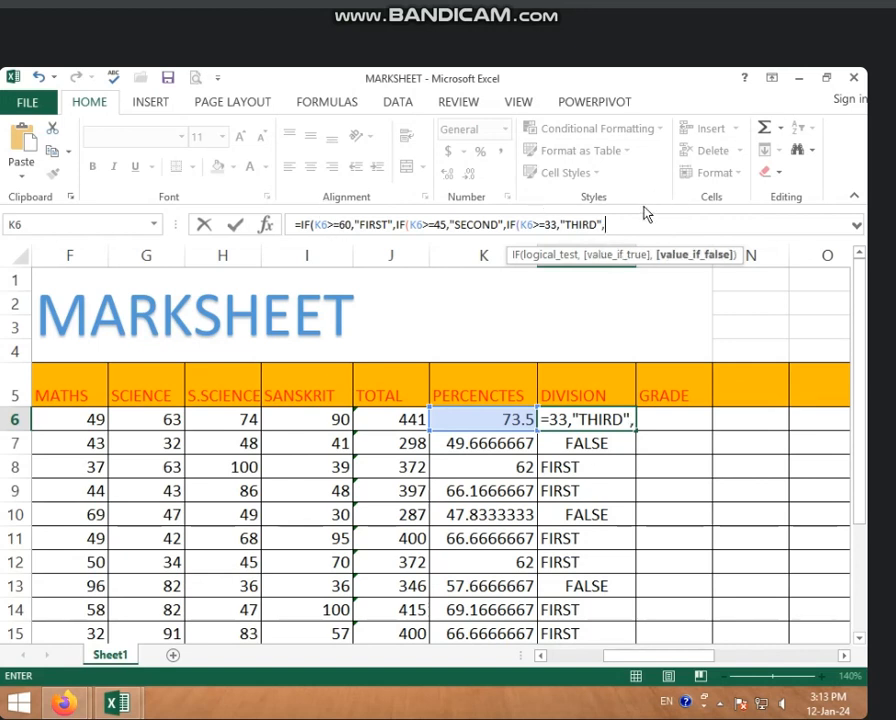
pyautogui.write('"')
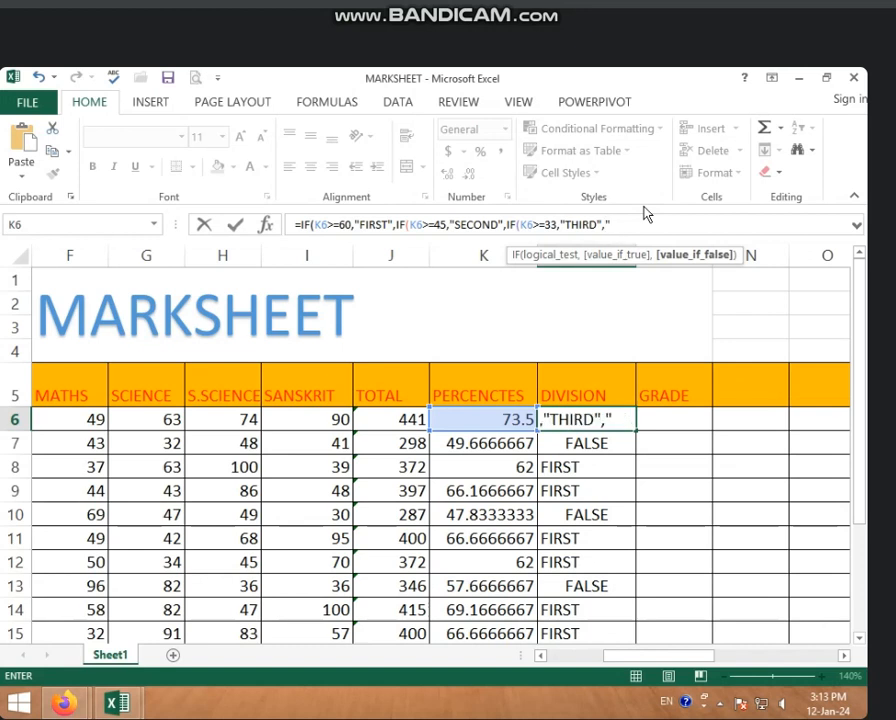
pyautogui.write('FAIL"')
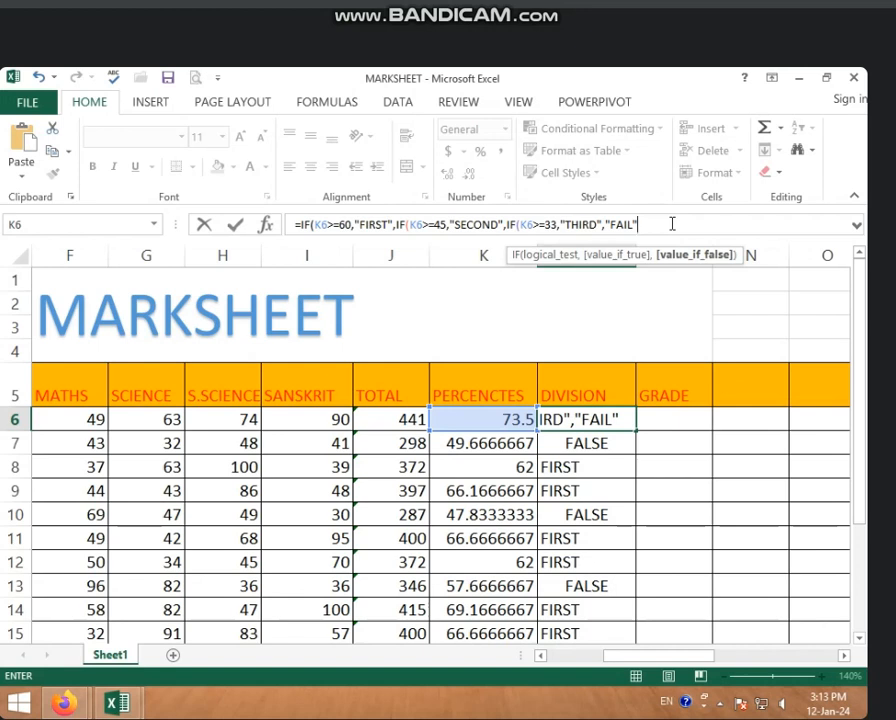
pyautogui.write(')))')
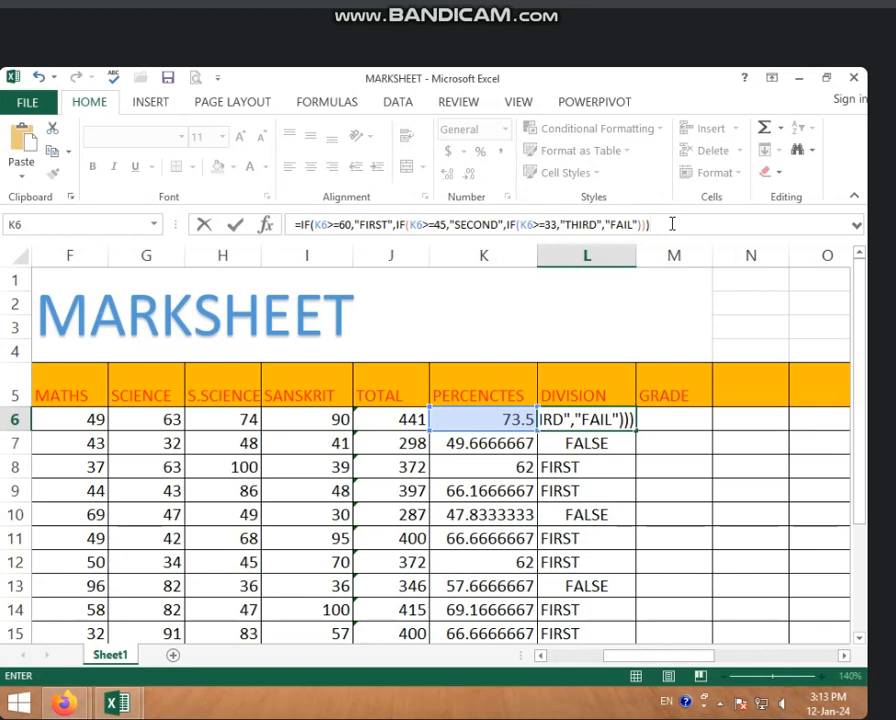
pyautogui.press('Return')
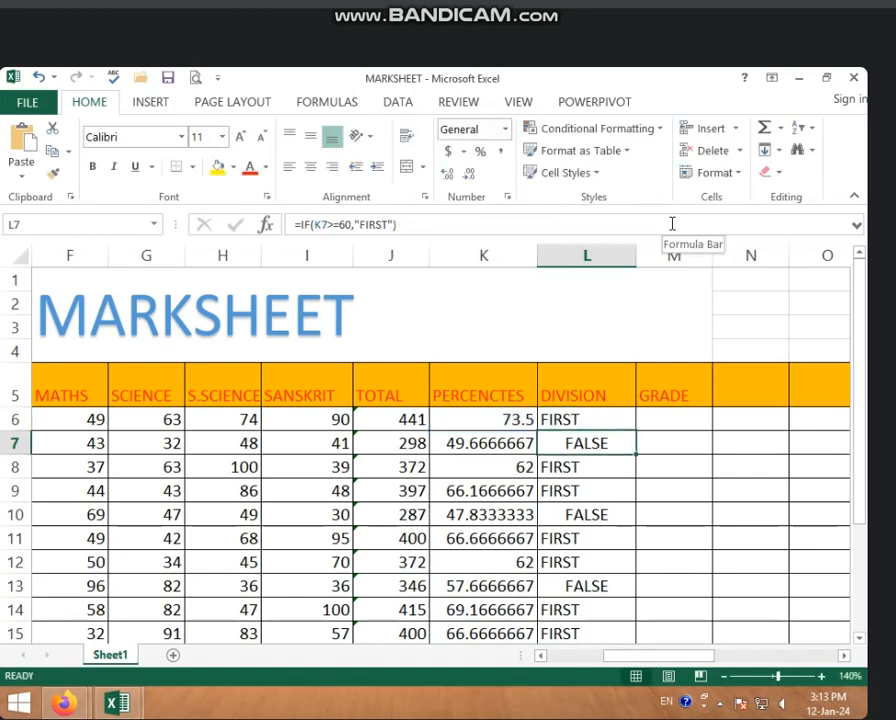
# Step: Fill the nested IF formula from L6 down the Division column for all students through row 20
pyautogui.click(610, 426)
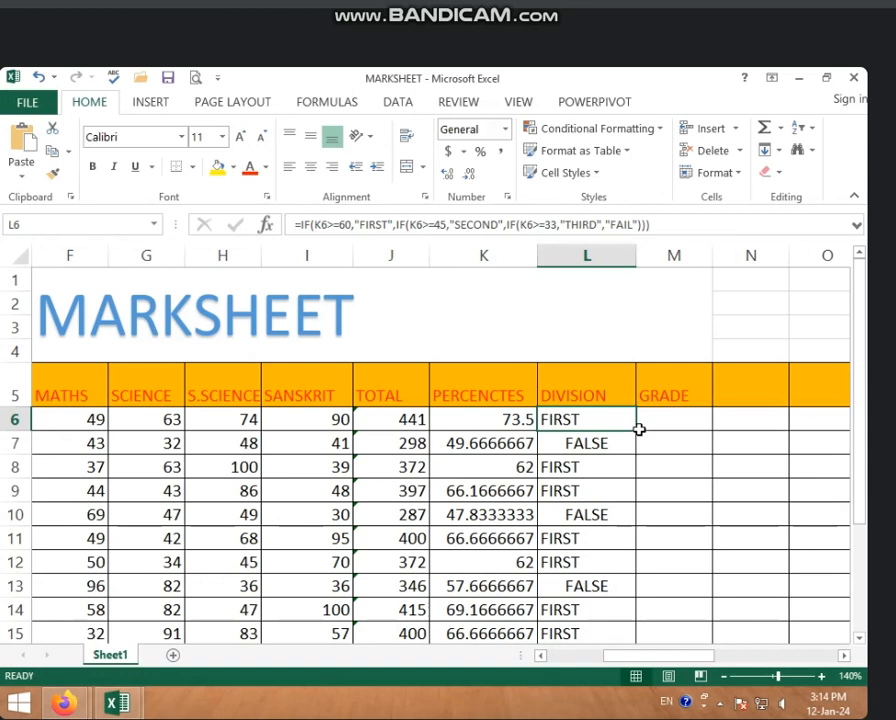
pyautogui.press('Down')
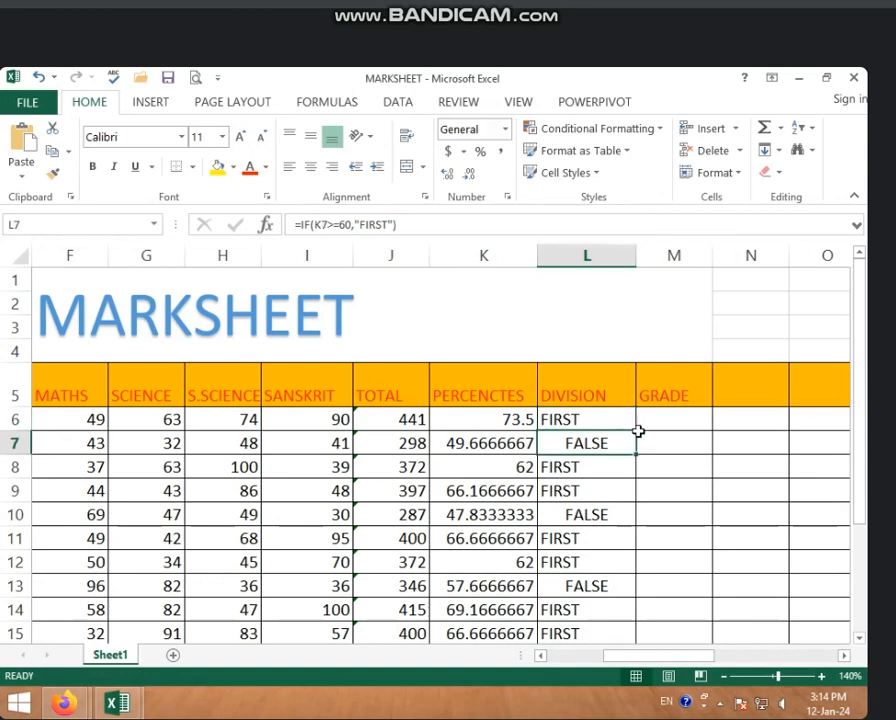
pyautogui.click(627, 422)
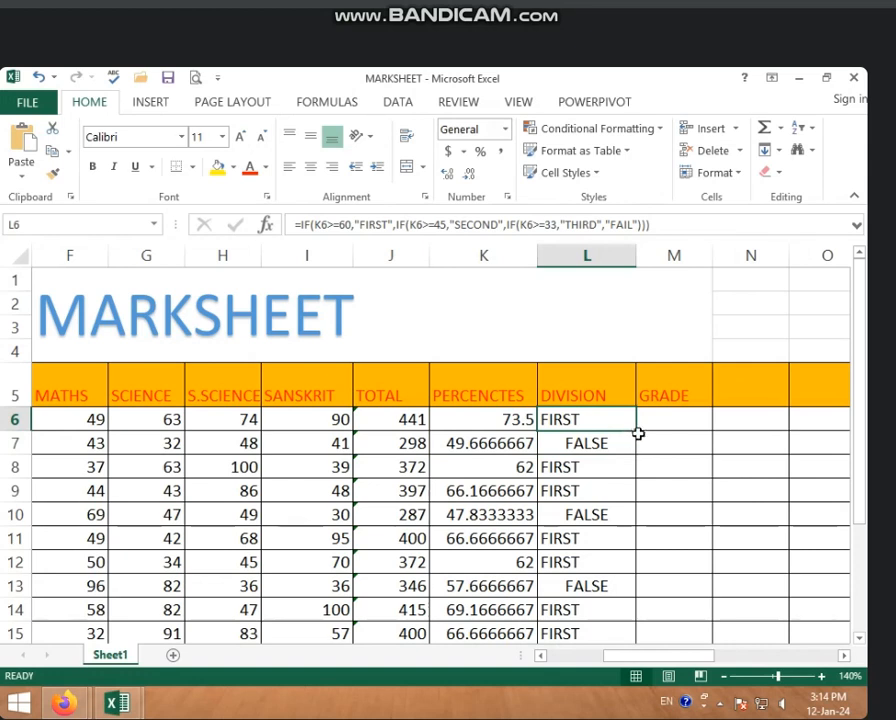
pyautogui.doubleClick(637, 430)
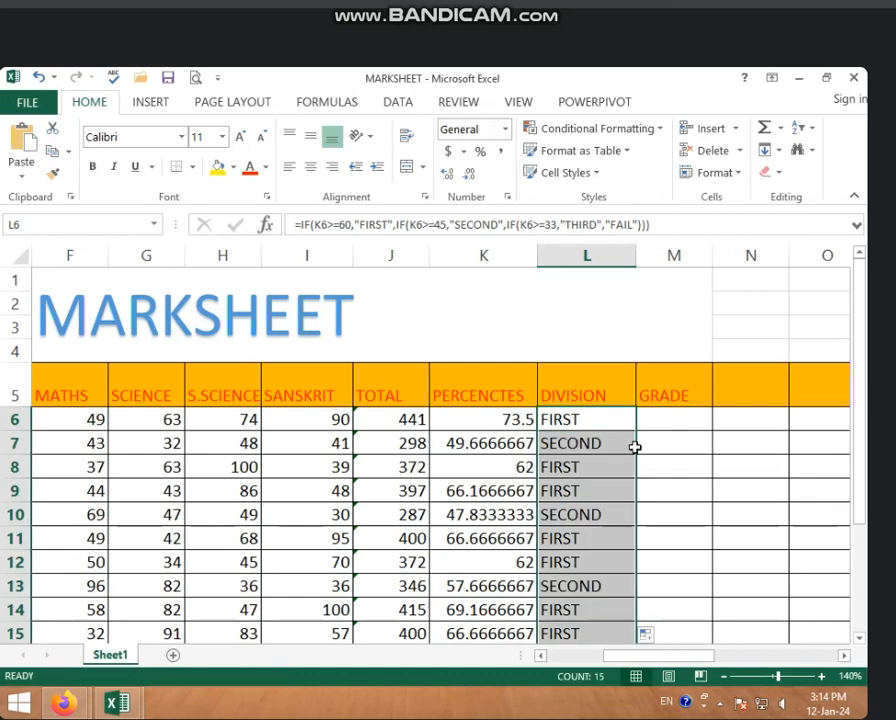
# Step: Compare the updated Division results with the students' percentages in column K down to row 20
pyautogui.scroll(-3, 622, 538)
pyautogui.scroll(3, 614, 522)
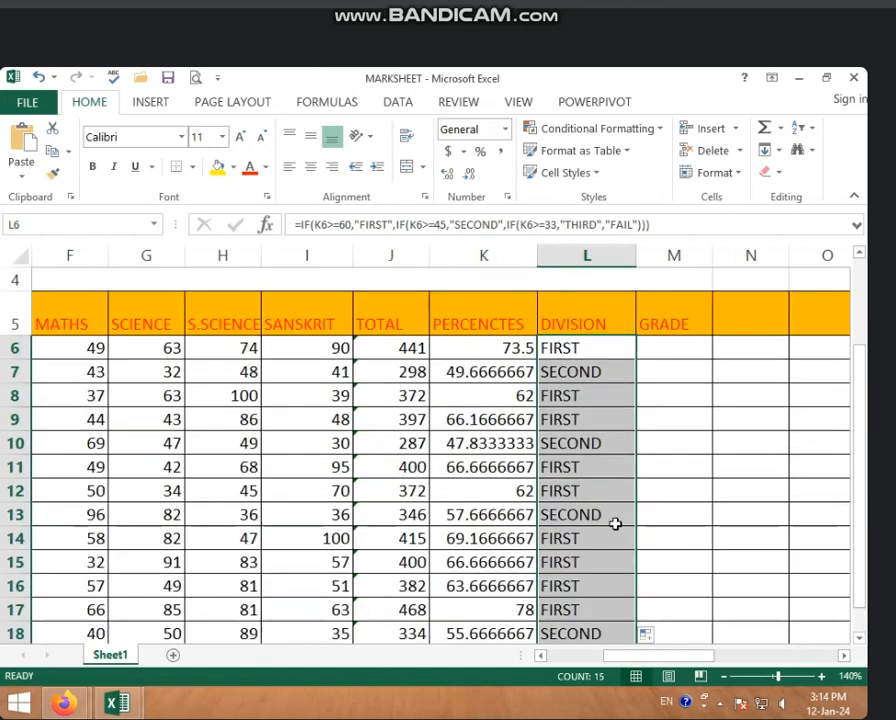
pyautogui.click(486, 372)
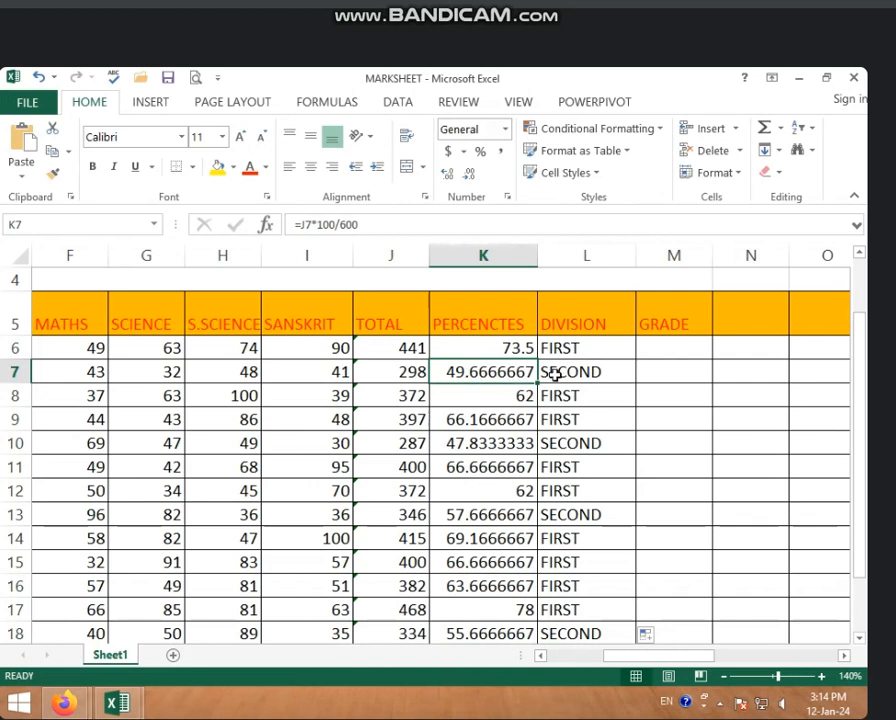
pyautogui.click(517, 397)
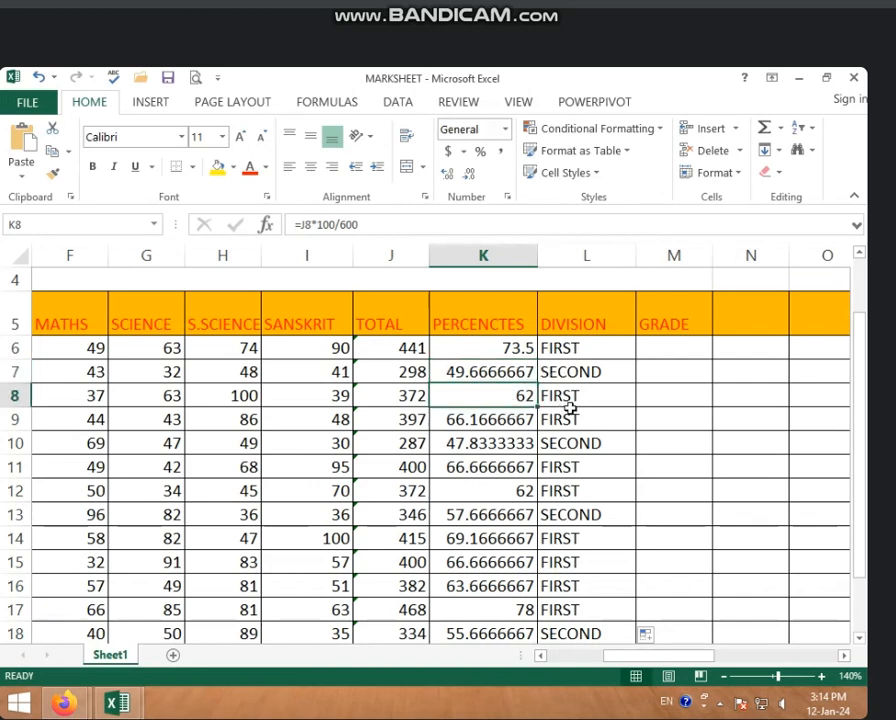
pyautogui.scroll(-1, 525, 503)
pyautogui.scroll(-2, 525, 503)
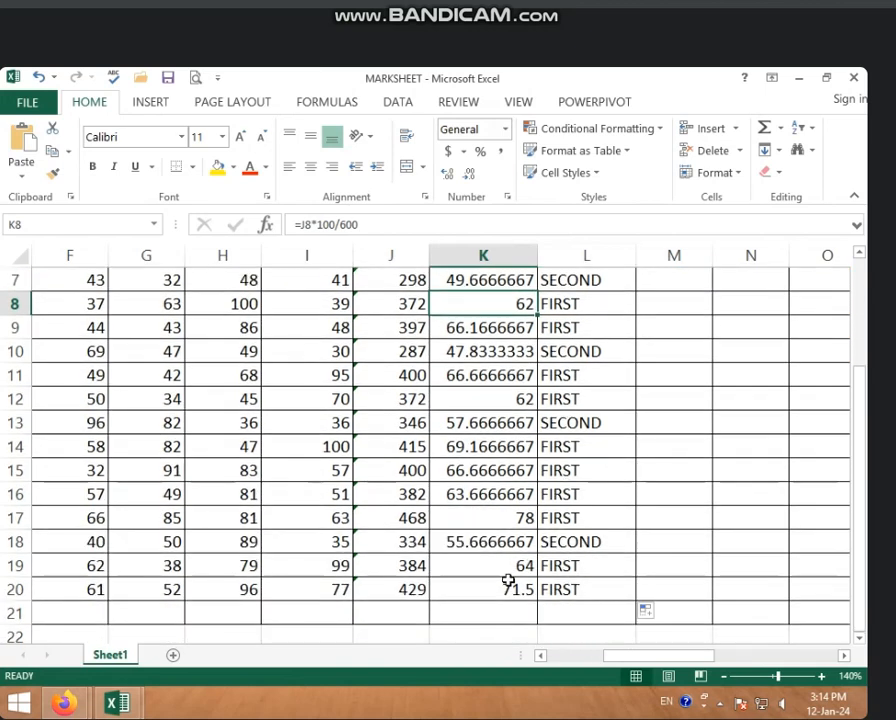
# Step: Change the SCIENCE mark in G17 to 33
pyautogui.click(308, 517)
pyautogui.click(160, 516)
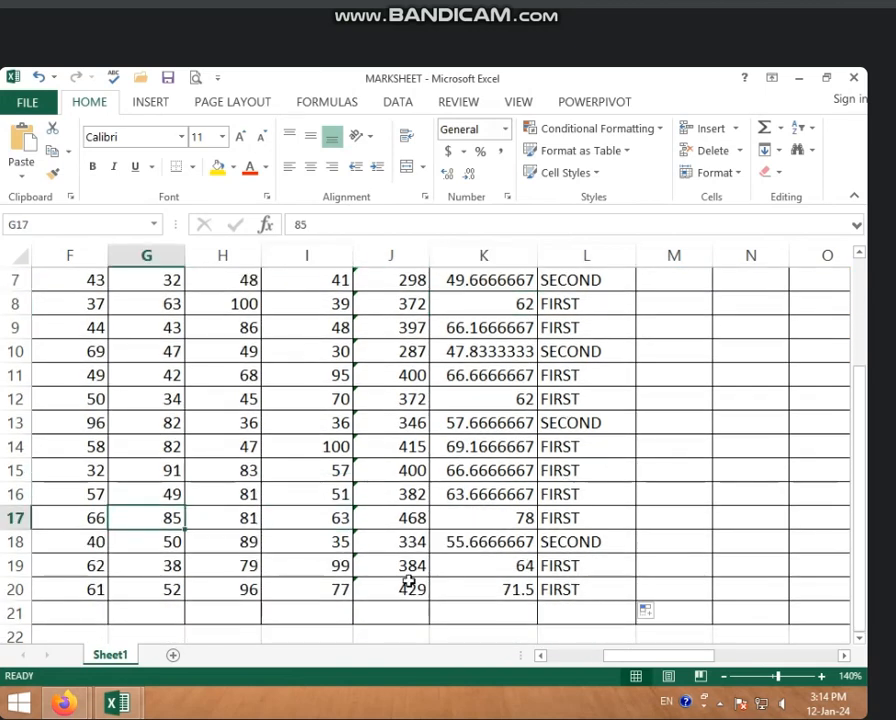
pyautogui.write('33')
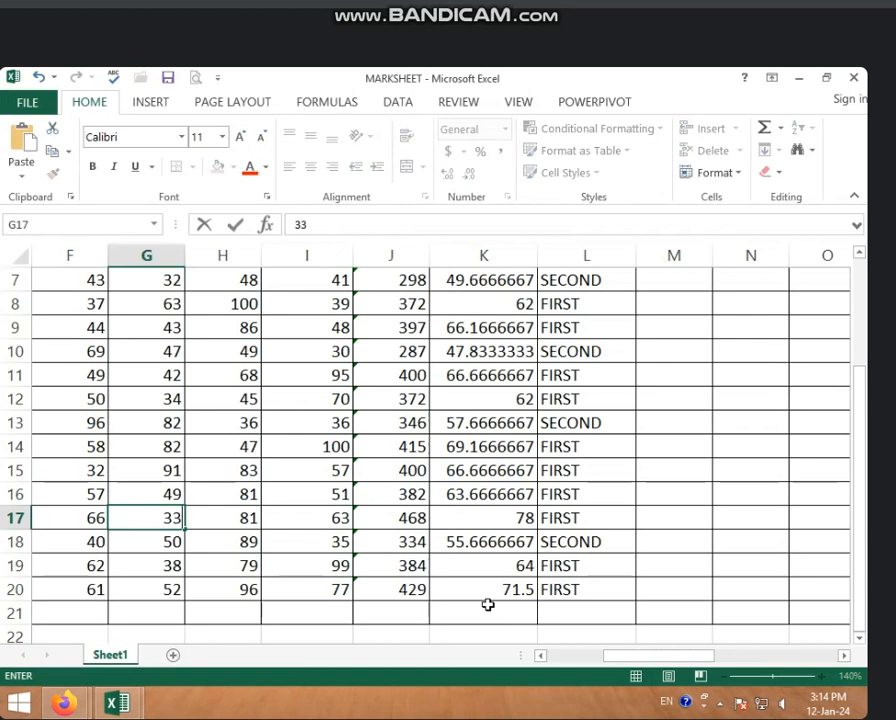
pyautogui.press('Return')
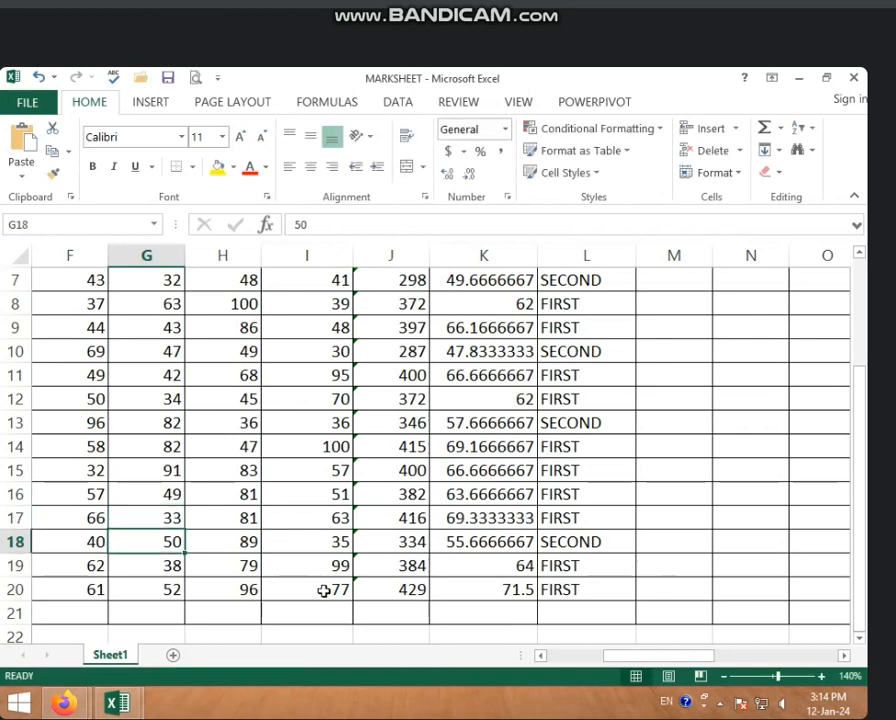
# Step: Set the S.SCIENCE mark in H18 and the SCIENCE mark in G18 to 33 each
pyautogui.click(255, 540)
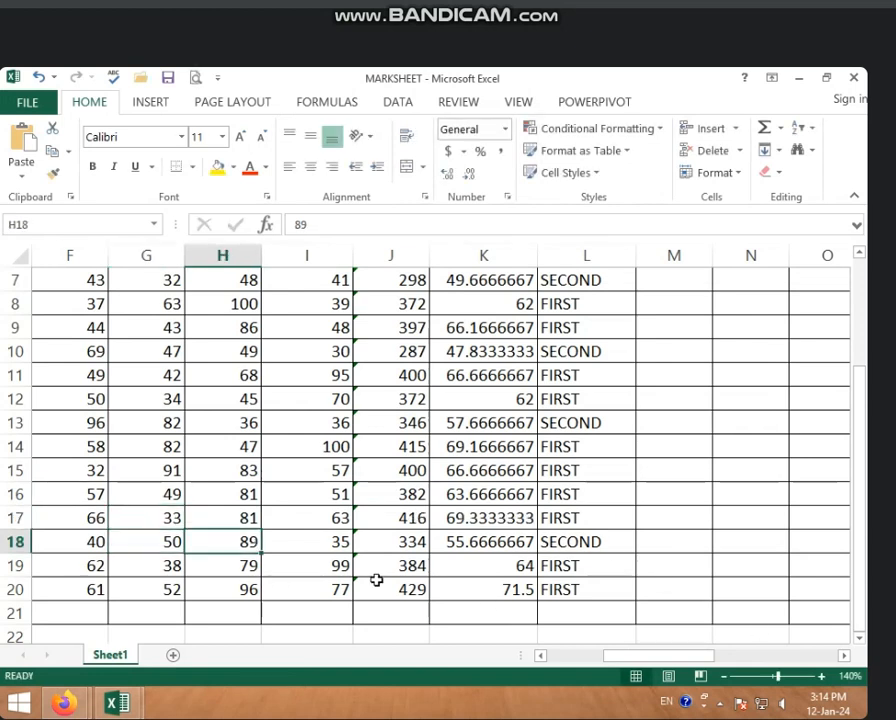
pyautogui.write('33')
pyautogui.press('Return')
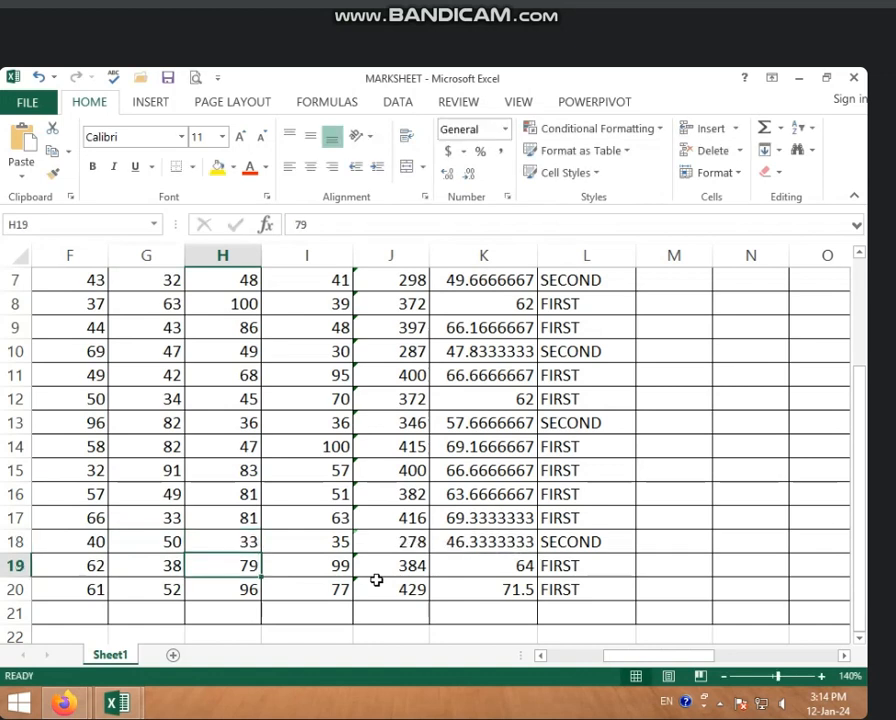
pyautogui.click(88, 541)
pyautogui.click(135, 544)
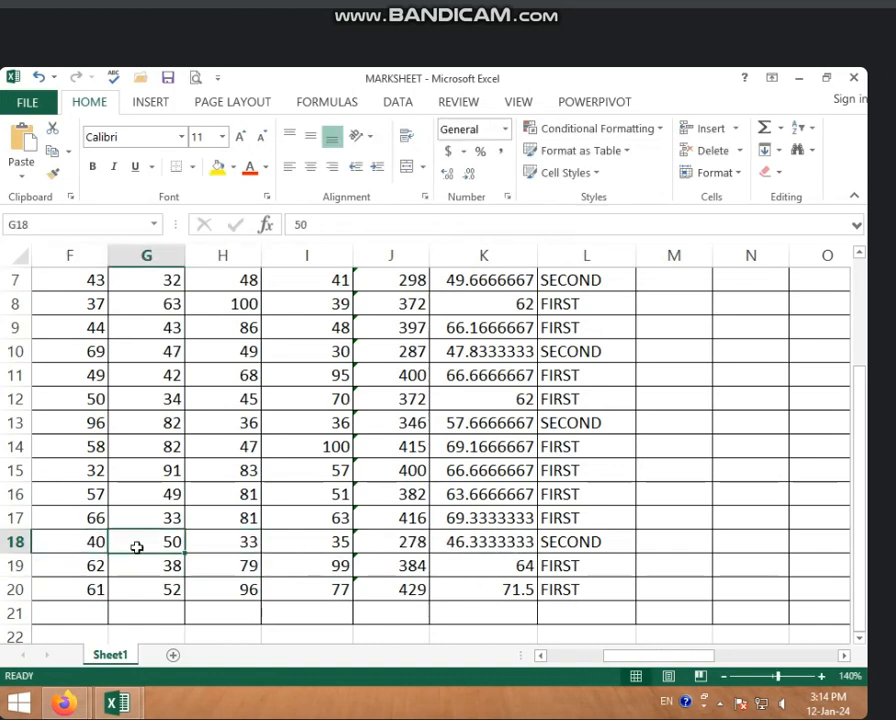
pyautogui.write('33')
pyautogui.press('Return')
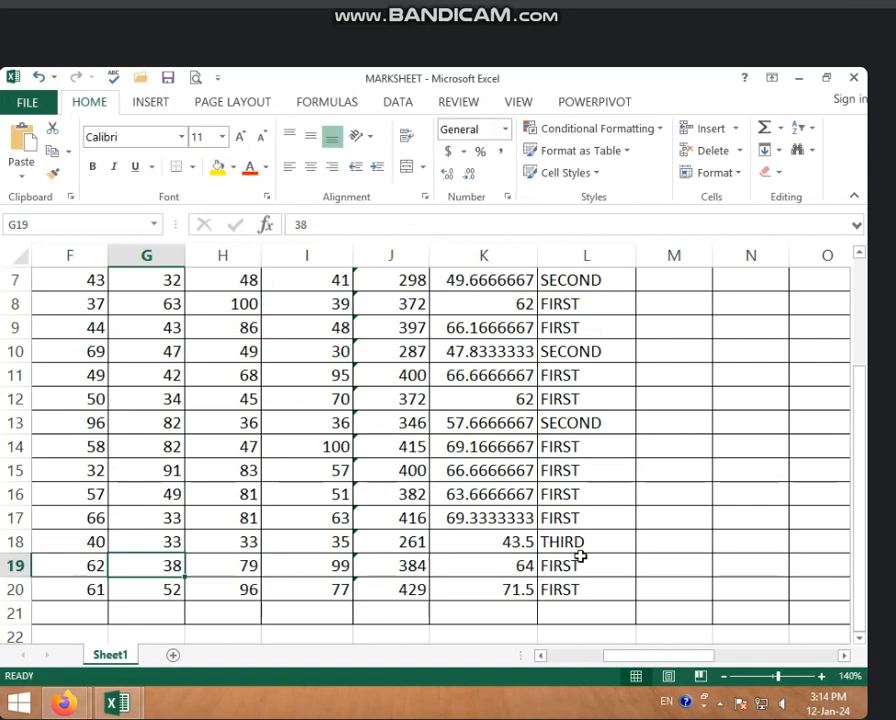
# Step: Try to commit the L6 Division formula with the comma between "SECOND" and the third IF removed
pyautogui.scroll(2, 580, 556)
pyautogui.click(410, 419)
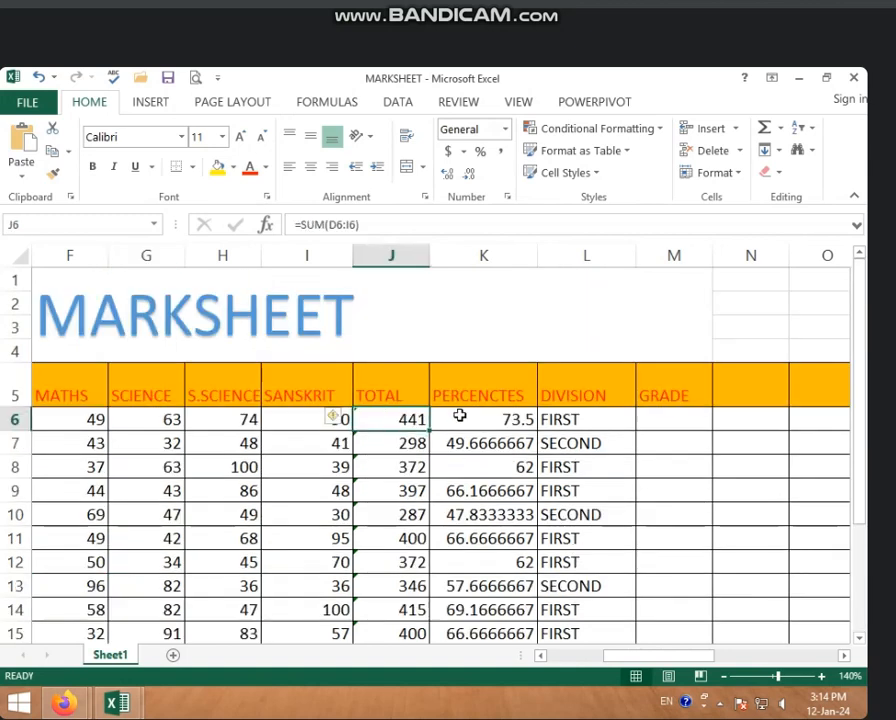
pyautogui.click(490, 416)
pyautogui.click(575, 422)
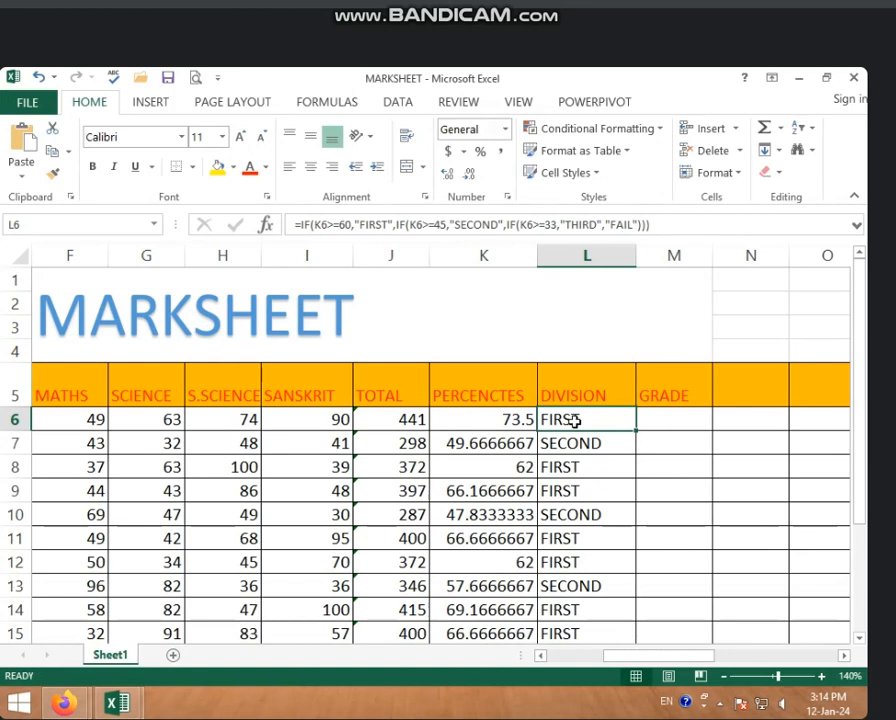
pyautogui.click(650, 430)
pyautogui.click(575, 424)
pyautogui.click(506, 224)
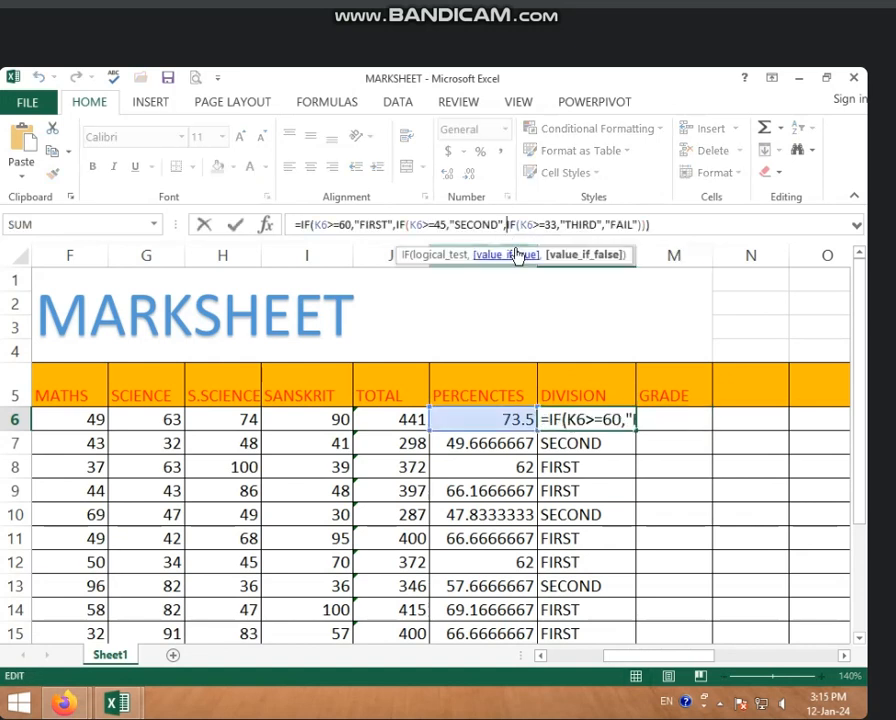
pyautogui.press('BackSpace')
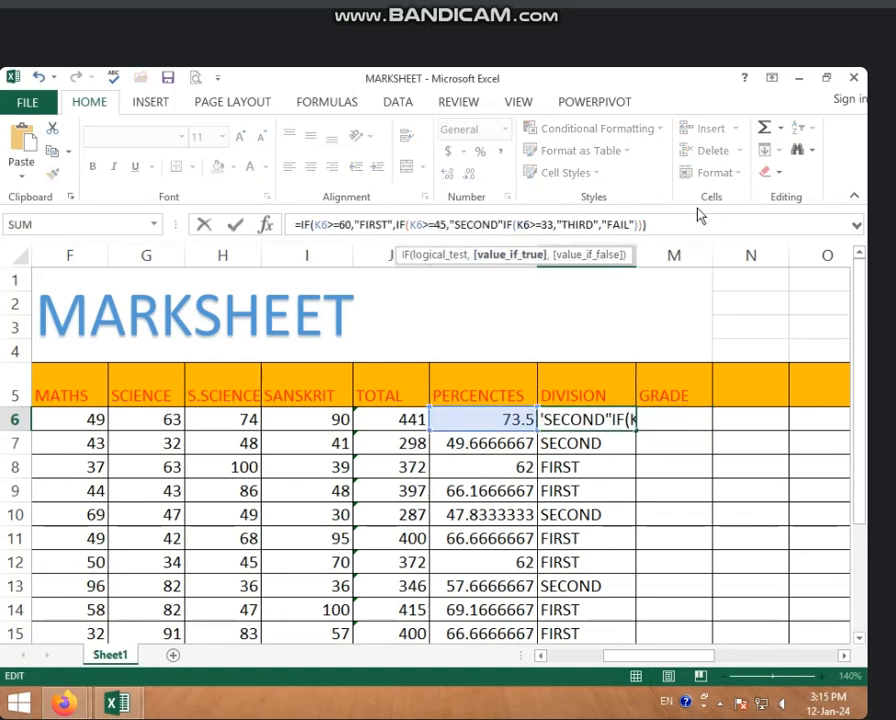
pyautogui.click(672, 224)
pyautogui.press('Return')
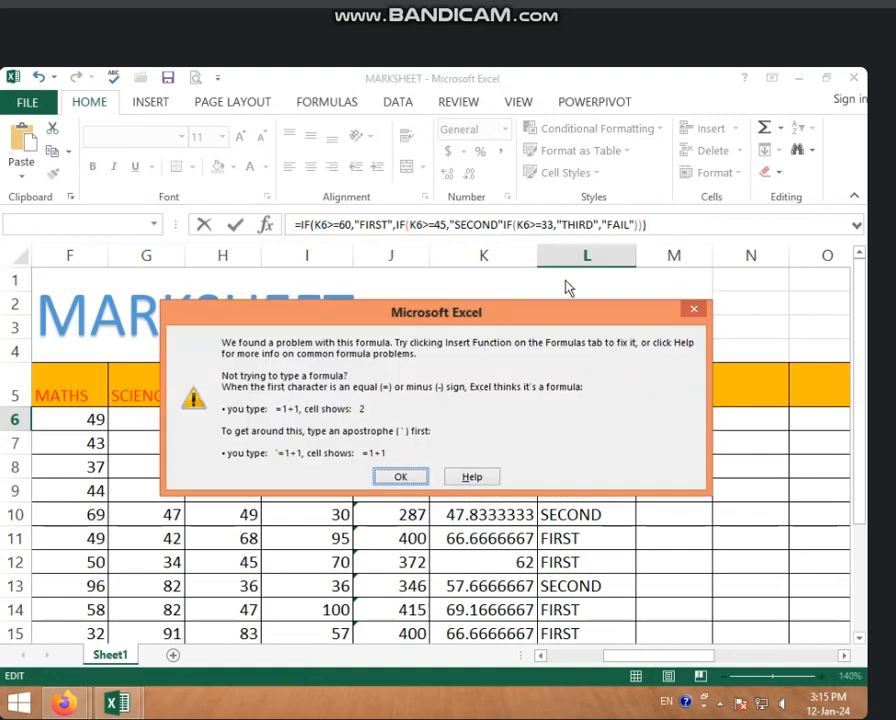
pyautogui.click(400, 479)
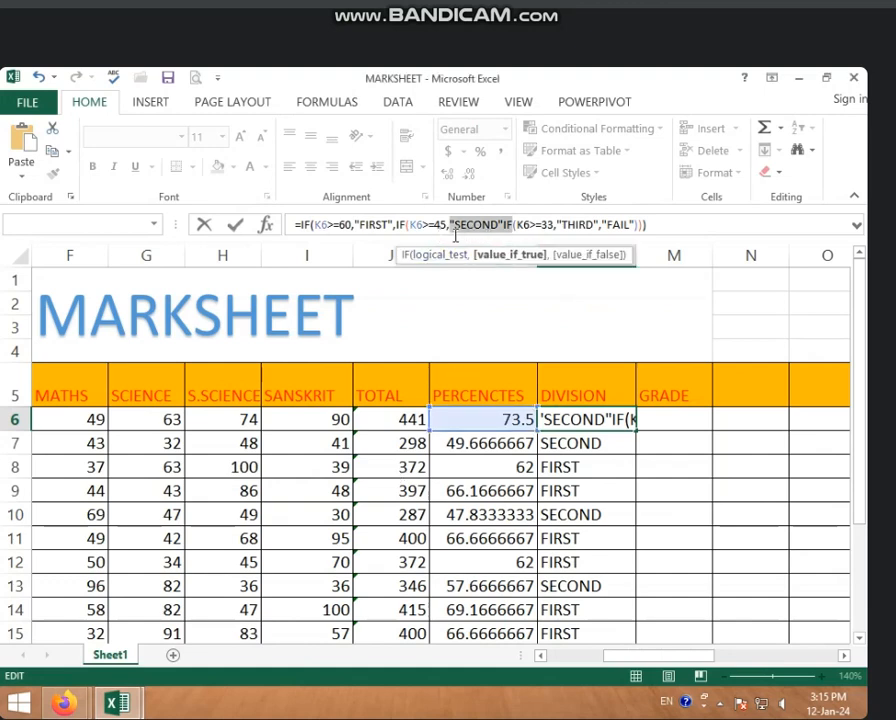
# Step: Try to commit the L6 formula with a comma inserted before the closing quotation mark of "SECOND"
pyautogui.moveTo(108, 712)
pyautogui.click(500, 226)
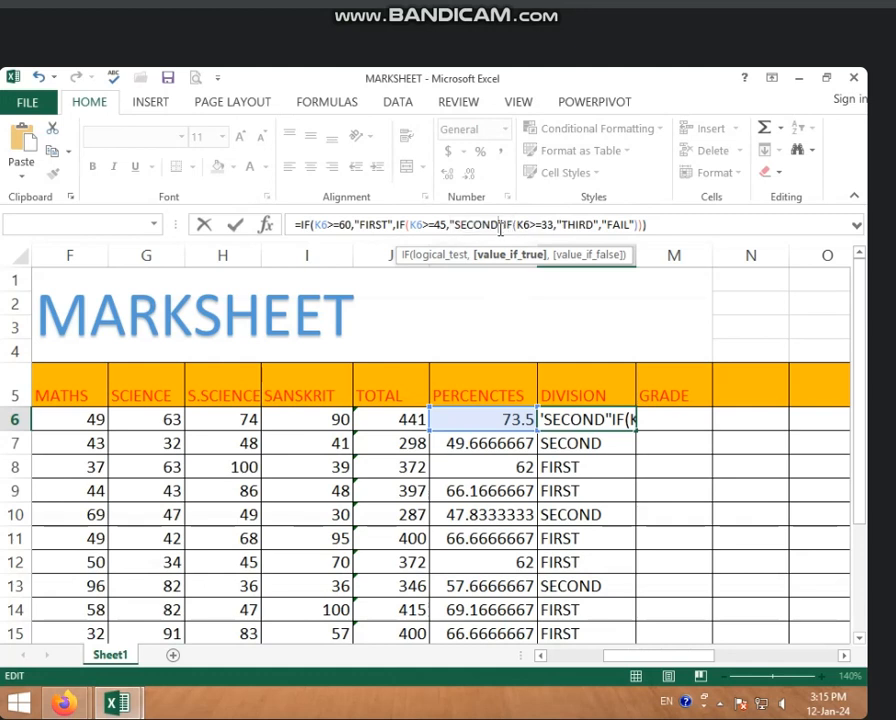
pyautogui.write(',')
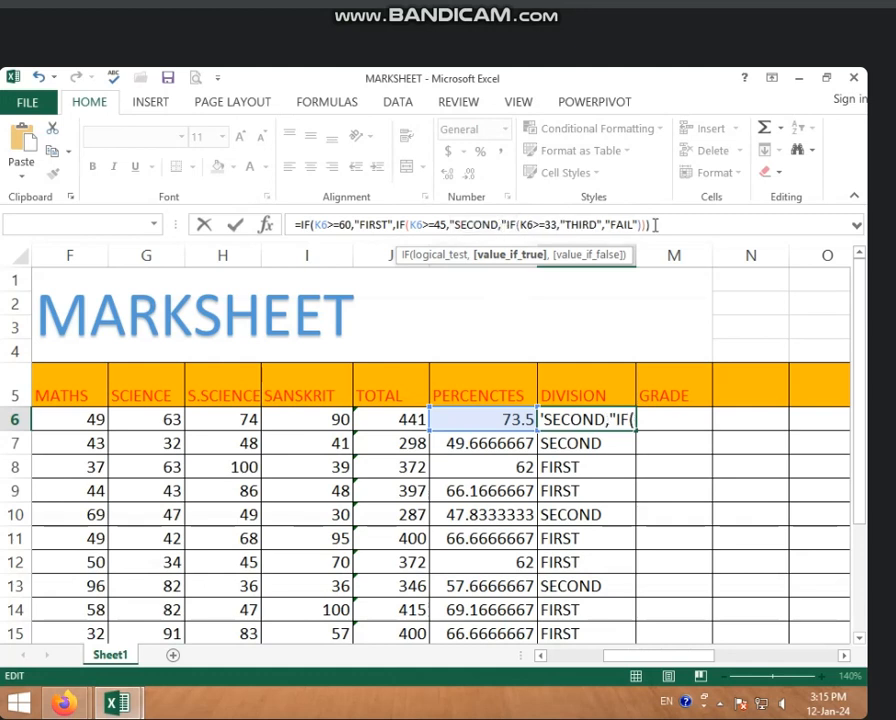
pyautogui.press('Return')
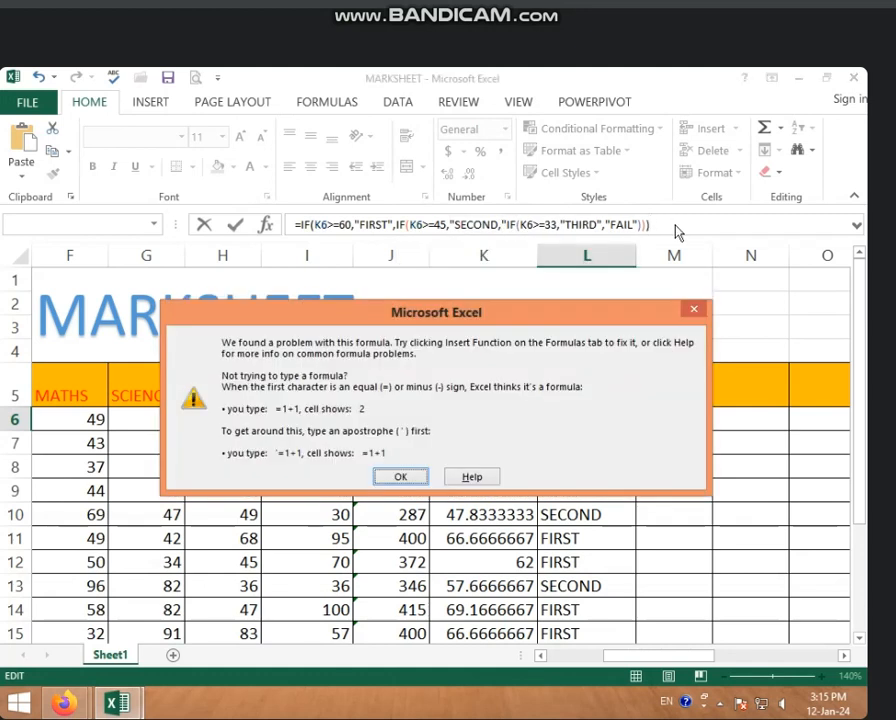
pyautogui.click(402, 476)
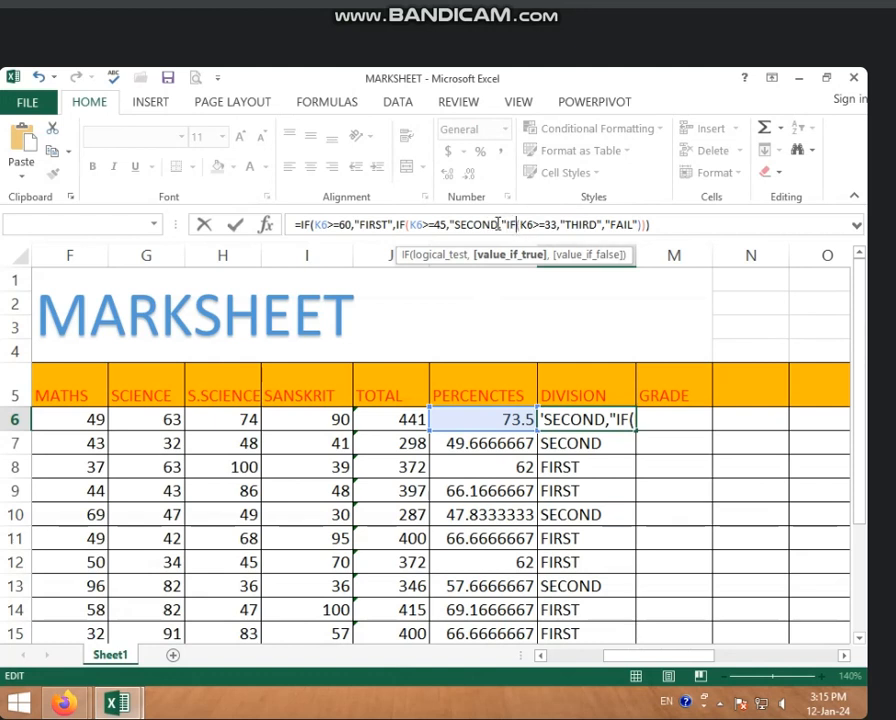
# Step: Correct the L6 formula by moving the comma outside the quotes, between "SECOND" and the third IF, and commit it
pyautogui.click(505, 226)
pyautogui.press('BackSpace')
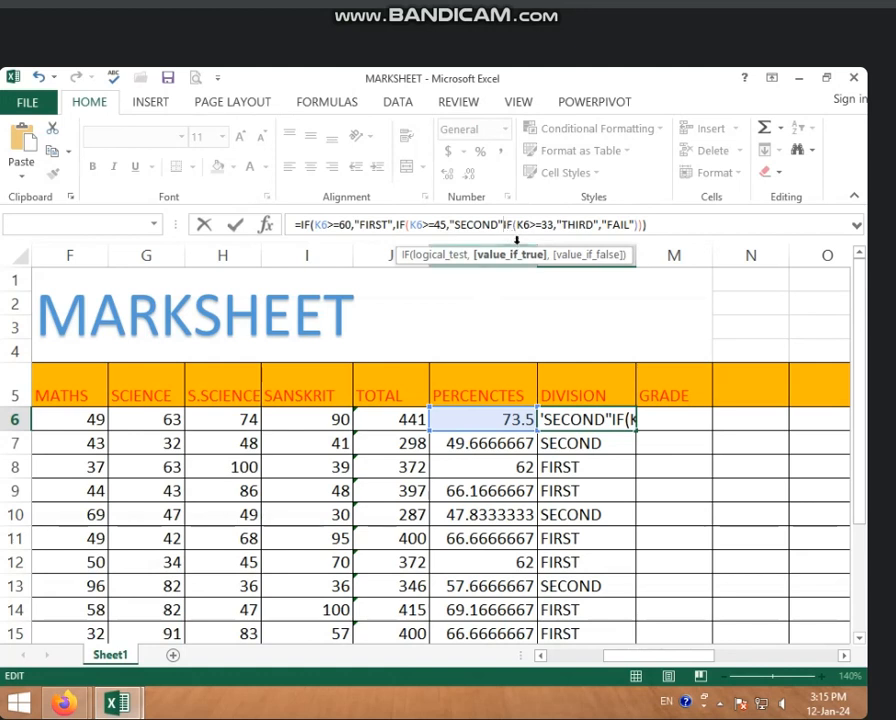
pyautogui.write(',')
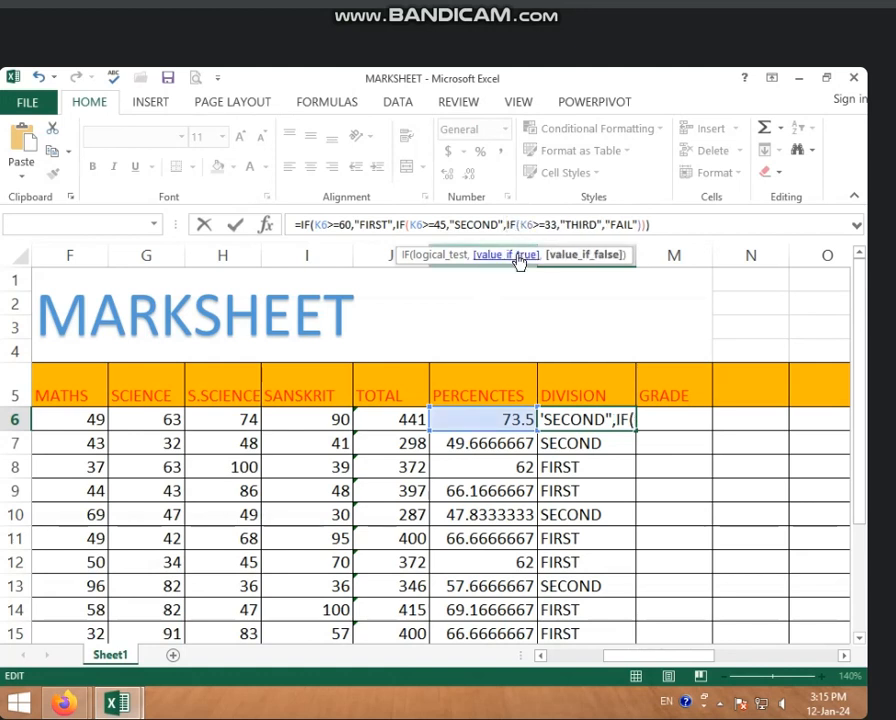
pyautogui.click(662, 226)
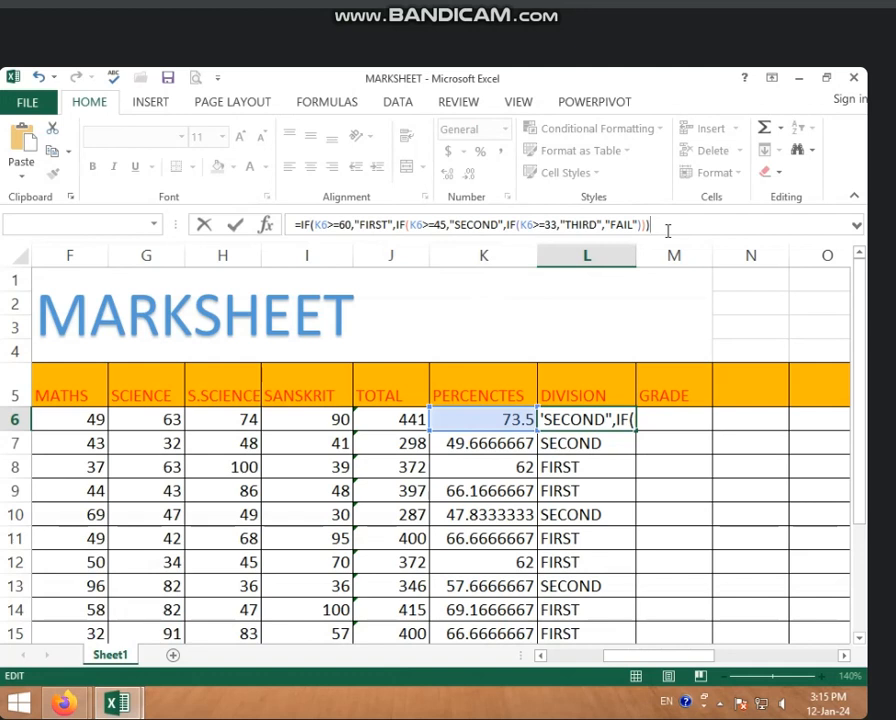
pyautogui.press('Return')
pyautogui.click(585, 419)
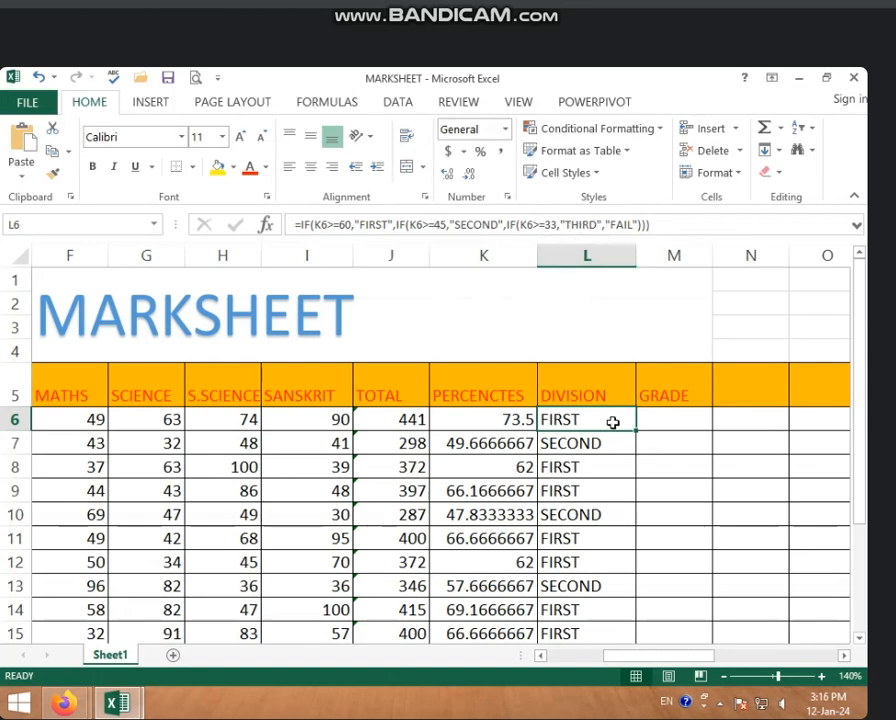
pyautogui.click(655, 421)
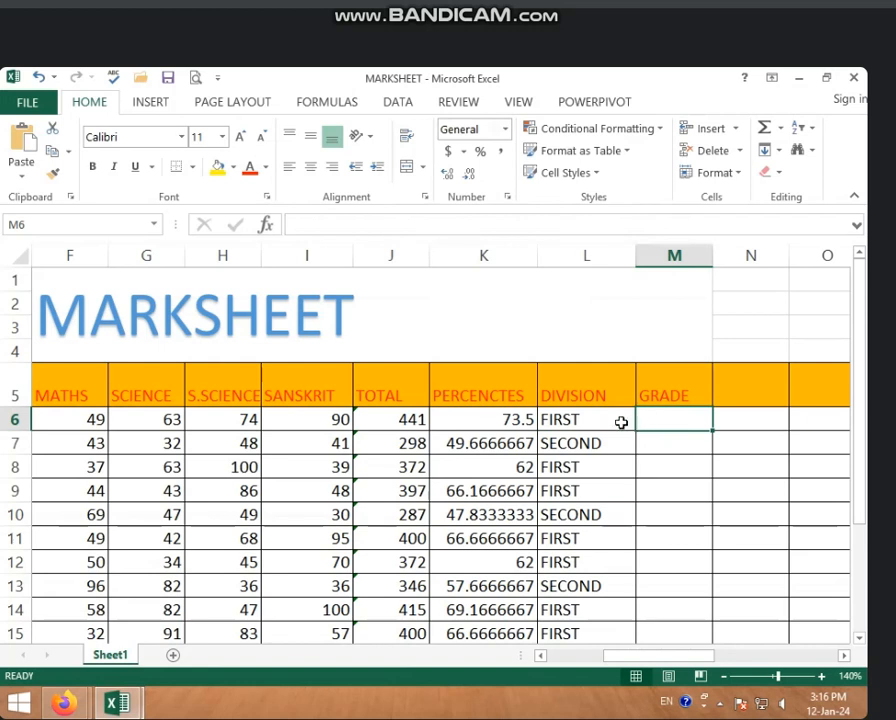
pyautogui.click(577, 422)
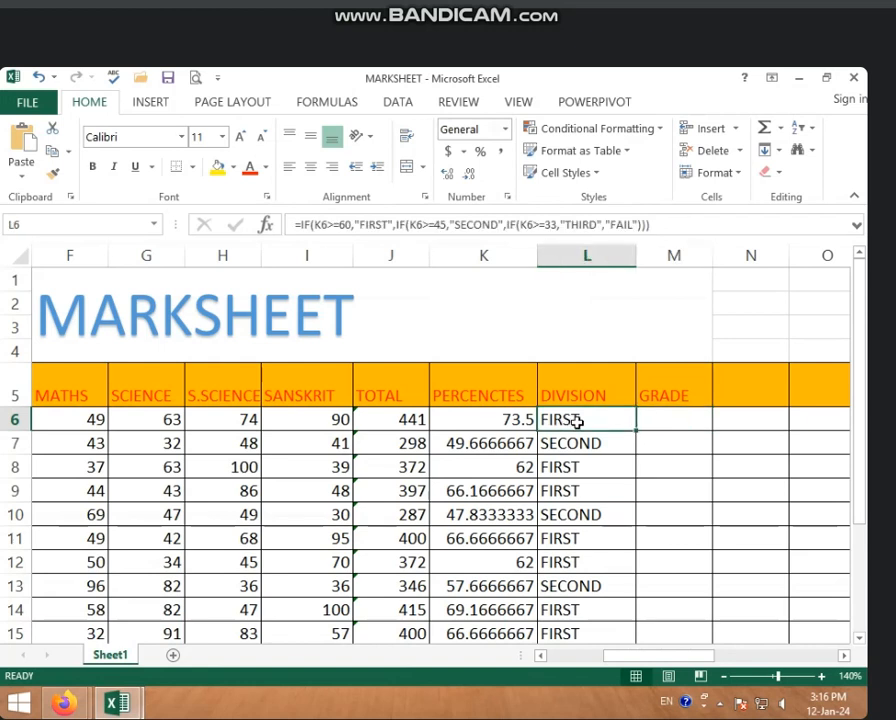